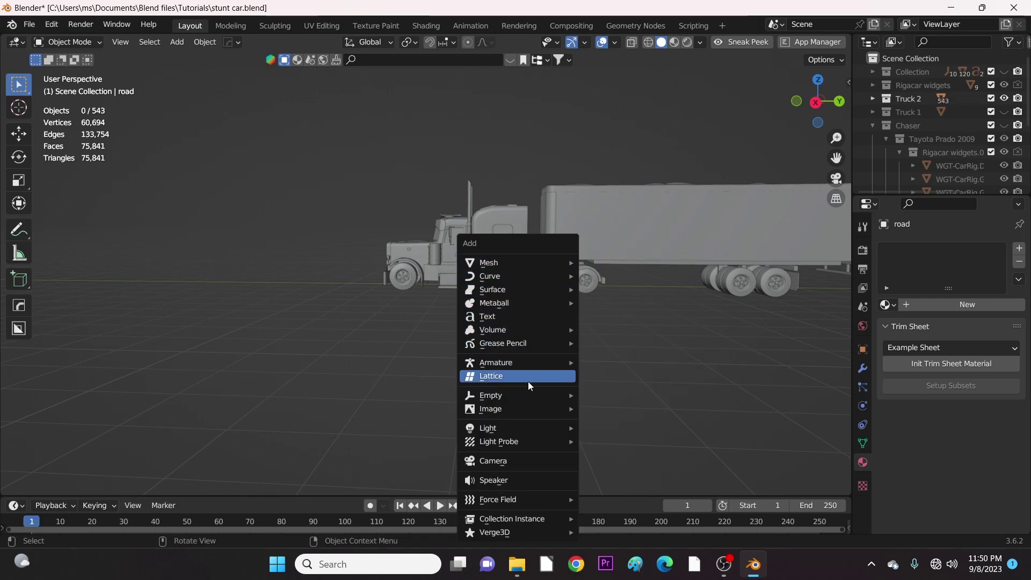
# Add a Plain Axes empty and move it along the Y axis to beneath the truck's cab door.
pyautogui.moveTo(520, 396)
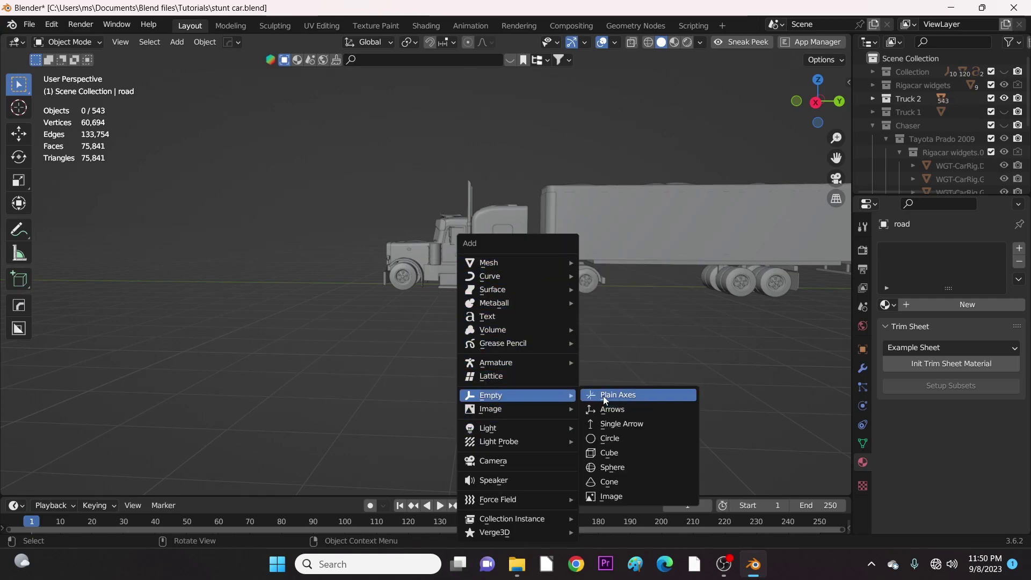
pyautogui.click(604, 396)
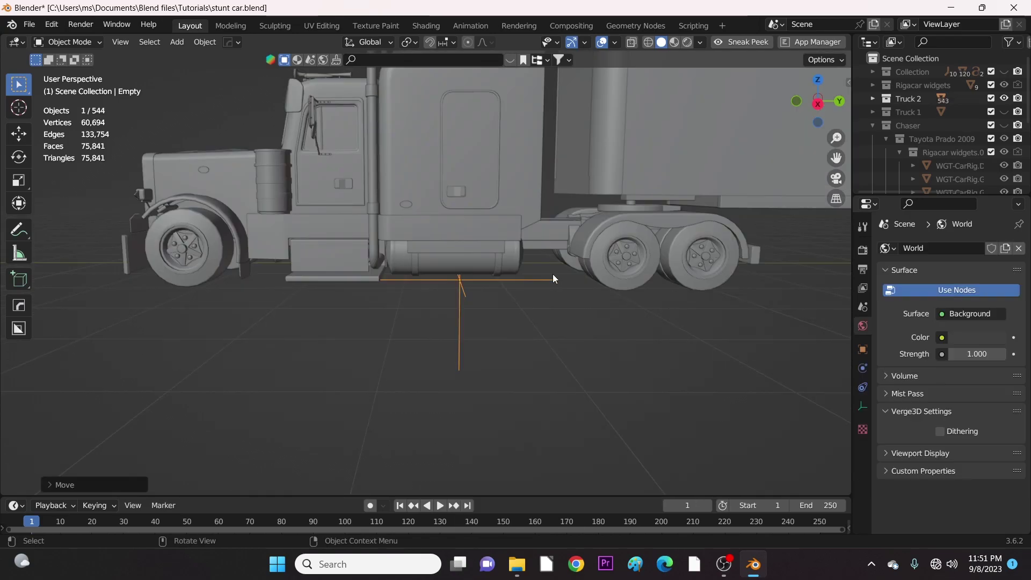
pyautogui.press('g')
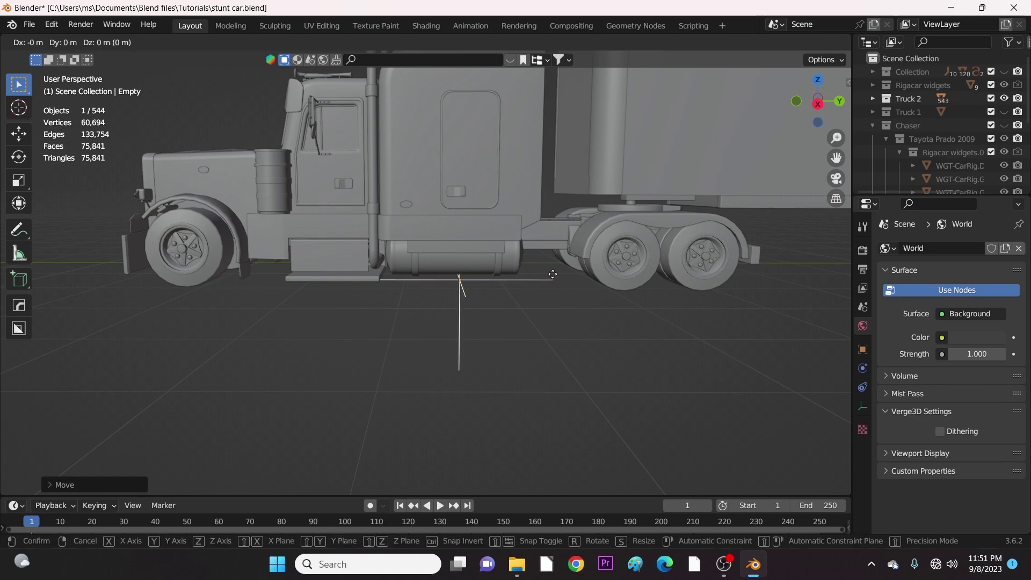
pyautogui.press('y')
pyautogui.click(429, 247)
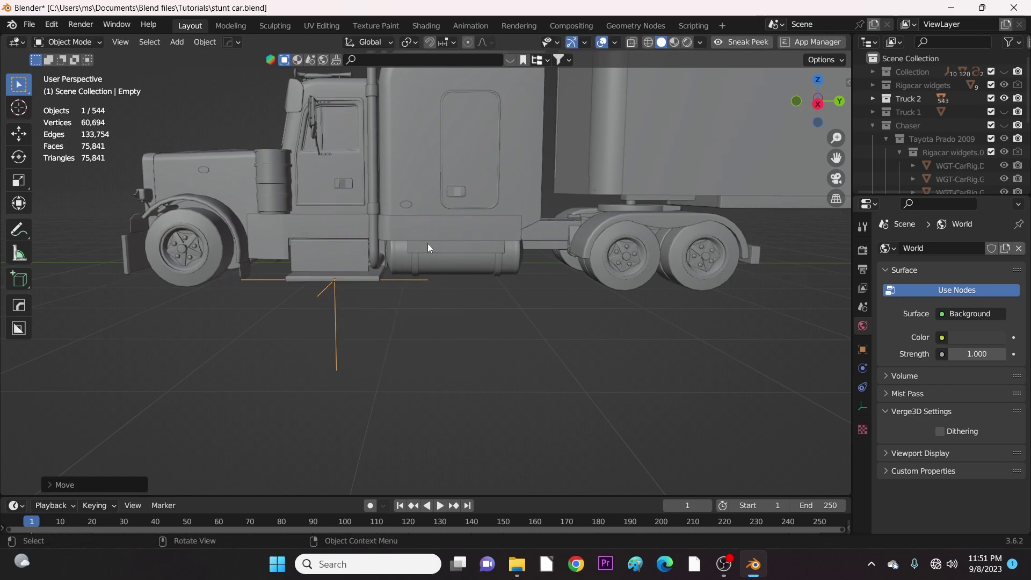
# Select the truck's cab body parts and hide them.
pyautogui.press('KP_7')
pyautogui.moveTo(299, 111); pyautogui.dragTo(450, 349)
pyautogui.moveTo(457, 376); pyautogui.dragTo(504, 340, button='middle')
pyautogui.keyDown('shift'); pyautogui.click(581, 322); pyautogui.keyUp('shift')
pyautogui.moveTo(618, 371); pyautogui.dragTo(428, 378, button='middle')
pyautogui.scroll(2, 604, 258)
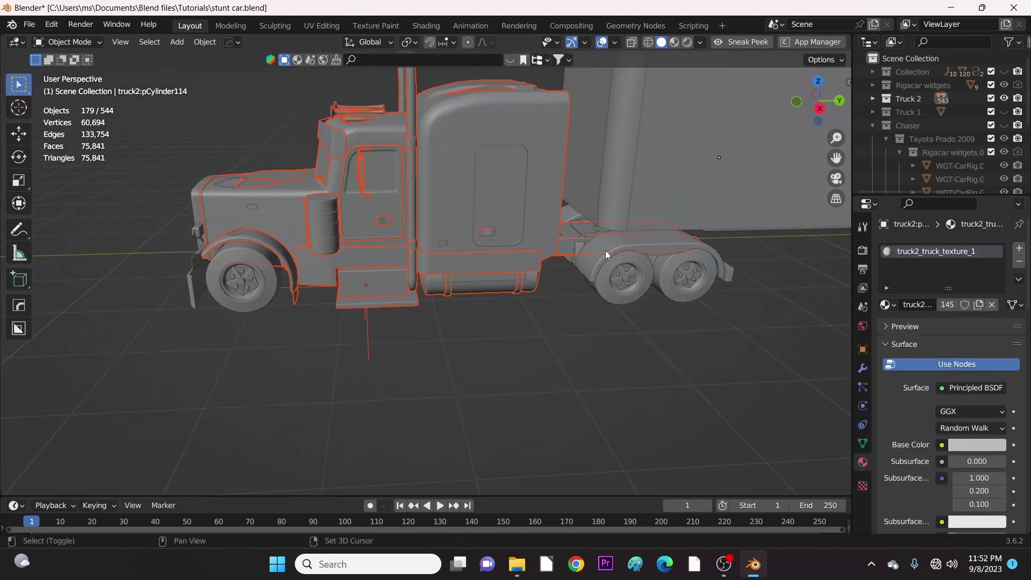
pyautogui.keyDown('shift'); pyautogui.click(605, 252); pyautogui.keyUp('shift')
pyautogui.moveTo(605, 255); pyautogui.dragTo(375, 386, button='middle')
pyautogui.scroll(2, 241, 333)
pyautogui.keyDown('shift'); pyautogui.moveTo(215, 325); pyautogui.dragTo(396, 219, button='middle'); pyautogui.keyUp('shift')
pyautogui.scroll(-2, 436, 334)
pyautogui.press('h')
# Hide the trailer body and further body and chassis parts around the wheels.
pyautogui.click(584, 288)
pyautogui.press('h')
pyautogui.moveTo(396, 219); pyautogui.dragTo(424, 311)
pyautogui.press('h')
pyautogui.moveTo(409, 218); pyautogui.dragTo(430, 298)
pyautogui.press('h')
# Hide the trailer's long frame rails behind the cab's rear wheels.
pyautogui.moveTo(430, 298); pyautogui.dragTo(675, 260, button='middle')
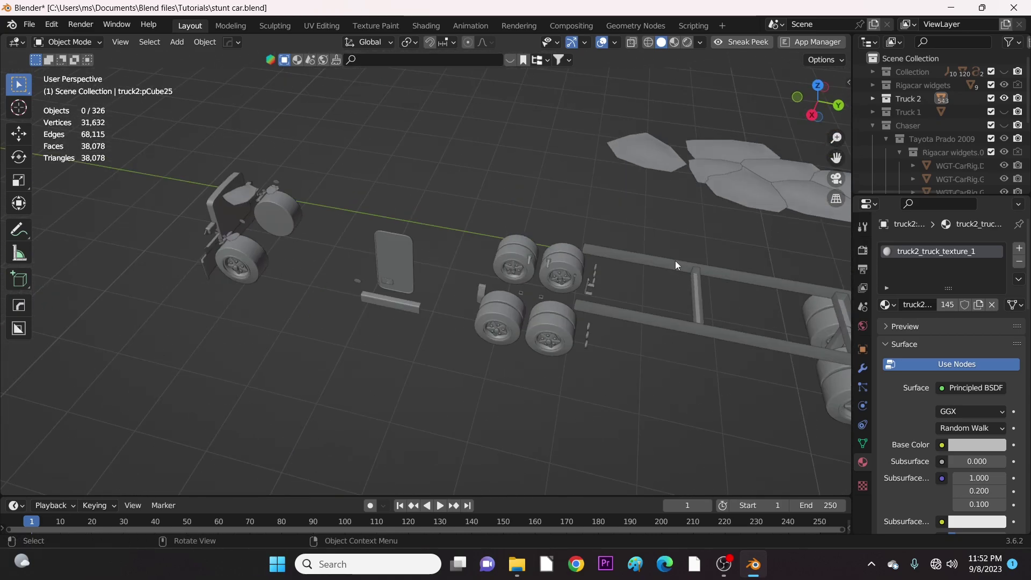
pyautogui.moveTo(575, 226); pyautogui.dragTo(632, 398)
pyautogui.press('h')
# Hide the scattered flat pieces beyond the wheels and the leftover crossbar between the wheel groups.
pyautogui.moveTo(632, 399); pyautogui.dragTo(639, 268, button='middle')
pyautogui.moveTo(497, 196); pyautogui.dragTo(569, 280)
pyautogui.click(639, 193)
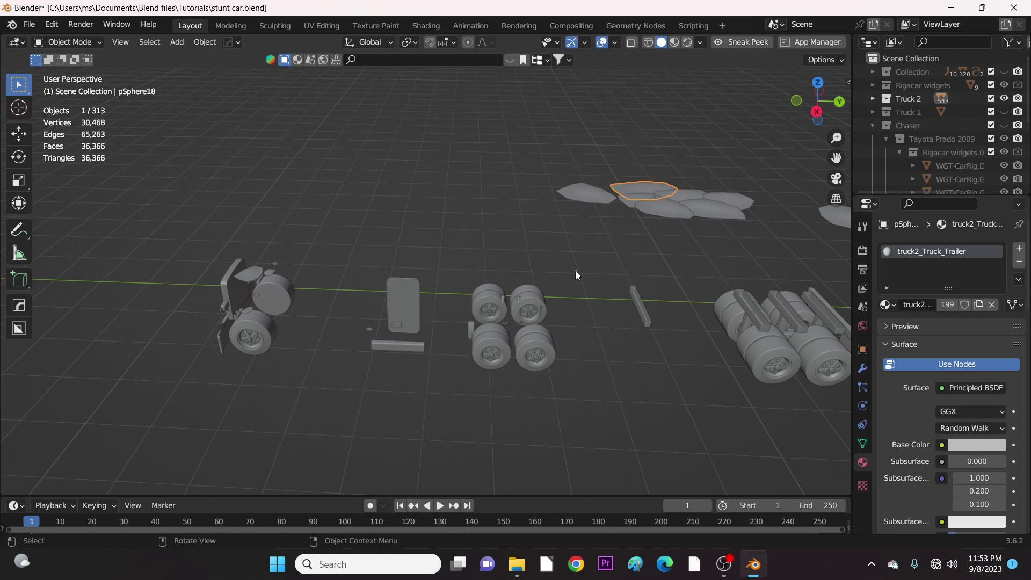
pyautogui.moveTo(574, 271); pyautogui.dragTo(564, 237, button='middle')
pyautogui.moveTo(542, 167); pyautogui.dragTo(757, 220)
pyautogui.press('h')
pyautogui.moveTo(607, 280); pyautogui.dragTo(710, 364)
pyautogui.press('h')
# Hide the support bars and mudflaps around the trailer's rear wheels.
pyautogui.moveTo(710, 363); pyautogui.dragTo(362, 430, button='middle')
pyautogui.press('h')
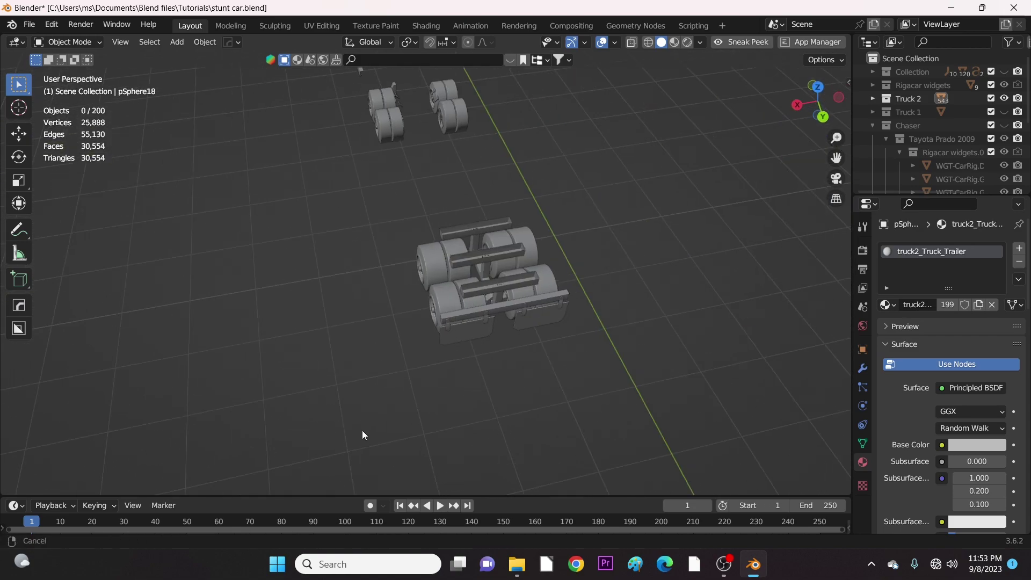
pyautogui.click(561, 364)
pyautogui.press('h')
pyautogui.moveTo(561, 364); pyautogui.dragTo(529, 424, button='middle')
pyautogui.moveTo(523, 229); pyautogui.dragTo(530, 365)
pyautogui.press('h')
# Try to hide the thin strips behind the trailer's rear wheels and other small leftover parts.
pyautogui.moveTo(531, 364); pyautogui.dragTo(648, 338, button='middle')
pyautogui.moveTo(561, 335); pyautogui.dragTo(484, 450)
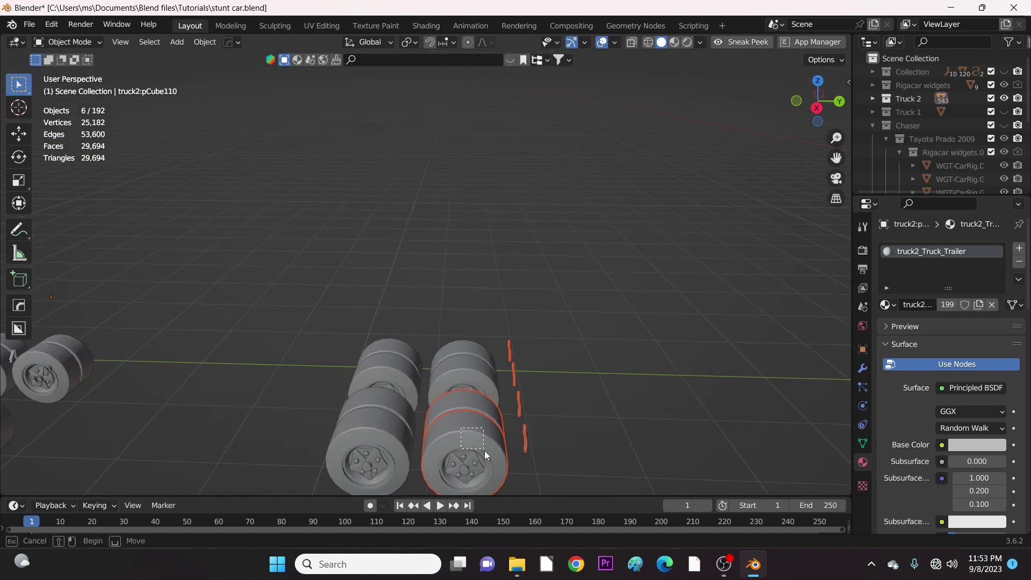
pyautogui.press('h')
pyautogui.click(596, 388)
pyautogui.press('h')
pyautogui.click(579, 388)
pyautogui.press('h')
pyautogui.moveTo(579, 389); pyautogui.dragTo(323, 226, button='middle')
pyautogui.click(518, 306)
pyautogui.press('h')
# Undo the last series of hide operations.
pyautogui.hotkey('ctrl', 'z')
pyautogui.hotkey('ctrl', 'z')
pyautogui.hotkey('ctrl', 'z')
pyautogui.hotkey('ctrl', 'z')
pyautogui.hotkey('ctrl', 'z')
pyautogui.hotkey('ctrl', 'z')
pyautogui.hotkey('ctrl', 'z')
# Hide the small leftover parts near the wheel groups.
pyautogui.press('h')
pyautogui.click(314, 209)
pyautogui.press('h')
pyautogui.click(429, 284)
pyautogui.press('h')
# Hide the small suspension and bracket parts left around the two front wheels.
pyautogui.moveTo(428, 284); pyautogui.dragTo(249, 175, button='middle')
pyautogui.press('h')
pyautogui.press('h')
pyautogui.press('h')
pyautogui.click(331, 203)
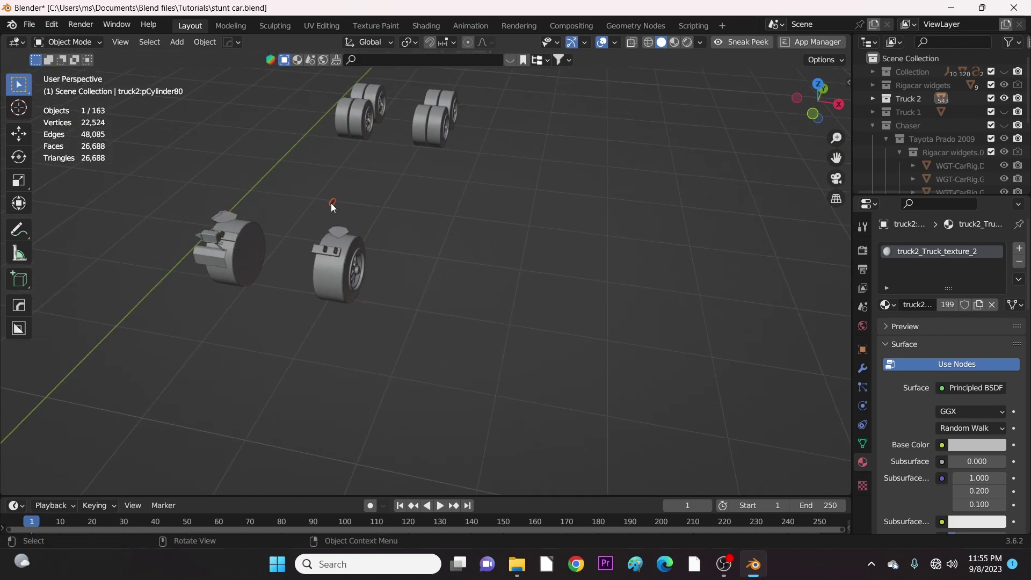
pyautogui.press('h')
pyautogui.moveTo(330, 204); pyautogui.dragTo(311, 283, button='middle')
pyautogui.press('h')
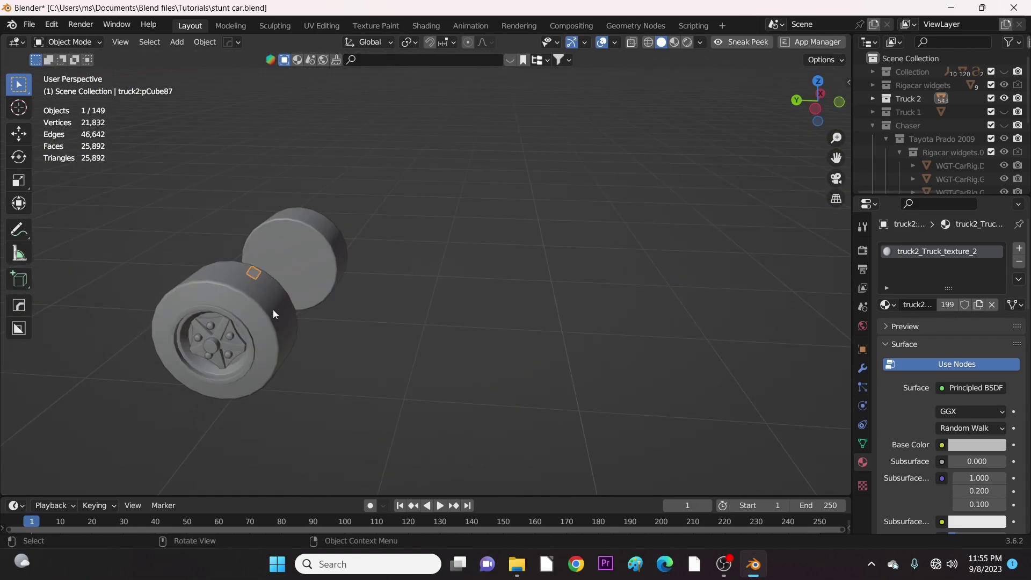
# Set the origin of each of the two front tires to its geometry.
pyautogui.rightClick(536, 220)
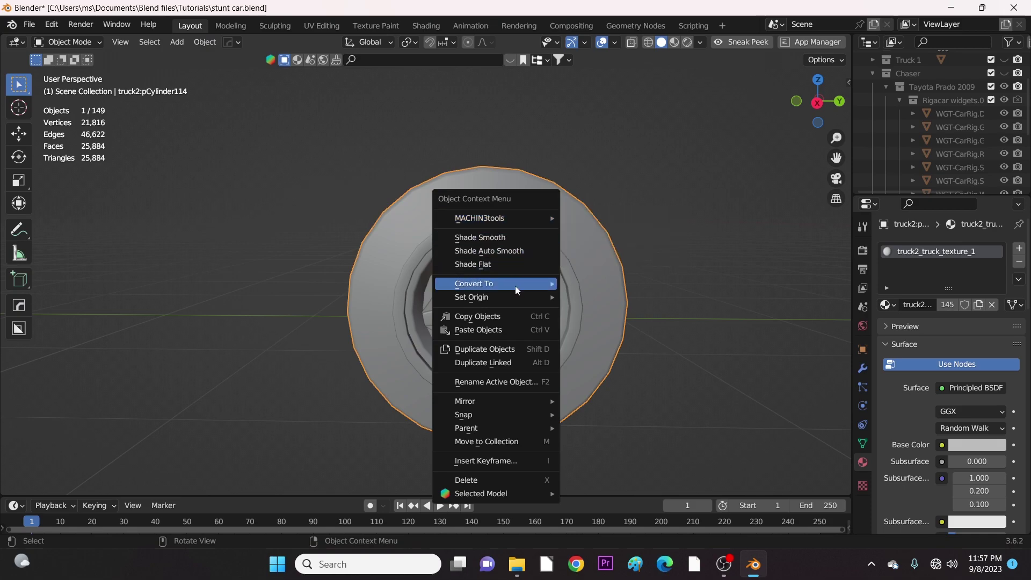
pyautogui.moveTo(535, 298)
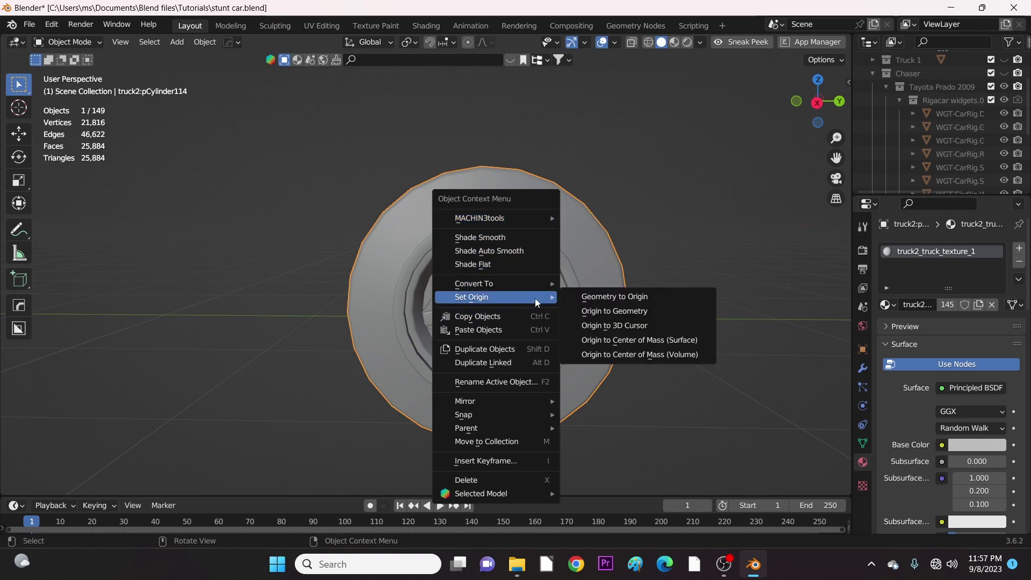
pyautogui.click(605, 313)
pyautogui.moveTo(481, 333); pyautogui.dragTo(353, 251, button='middle')
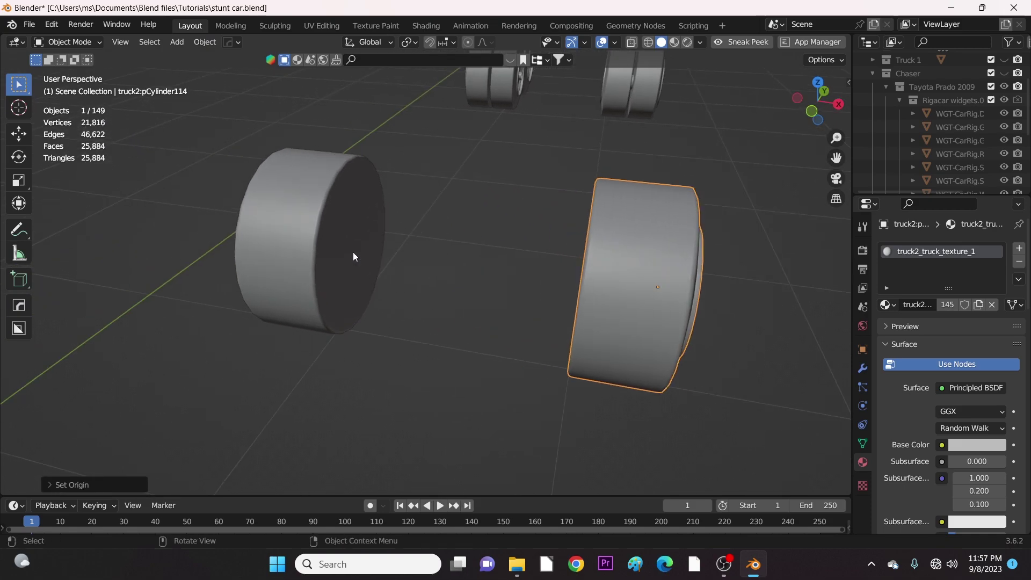
pyautogui.click(336, 236)
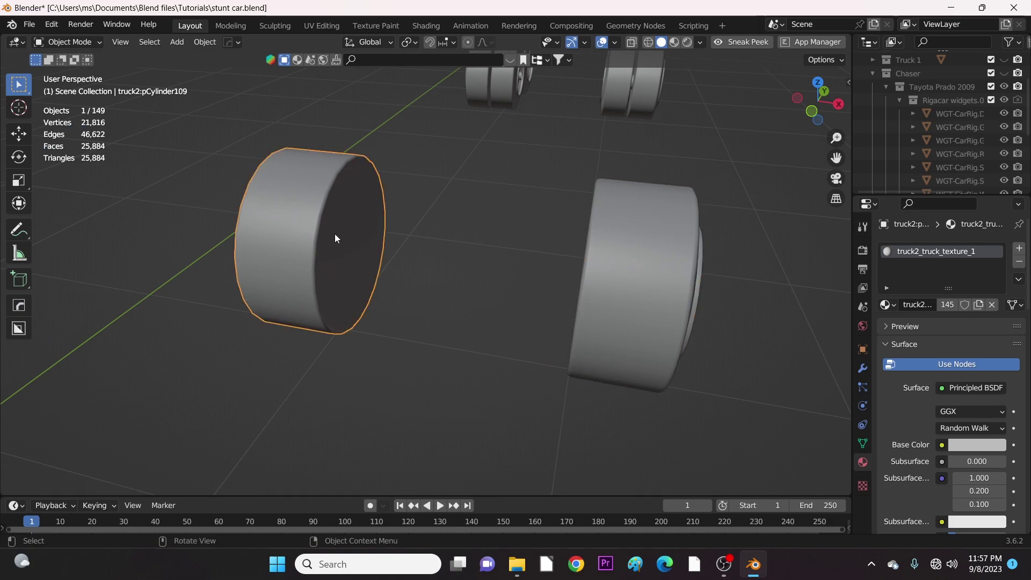
pyautogui.rightClick(336, 238)
pyautogui.moveTo(339, 234)
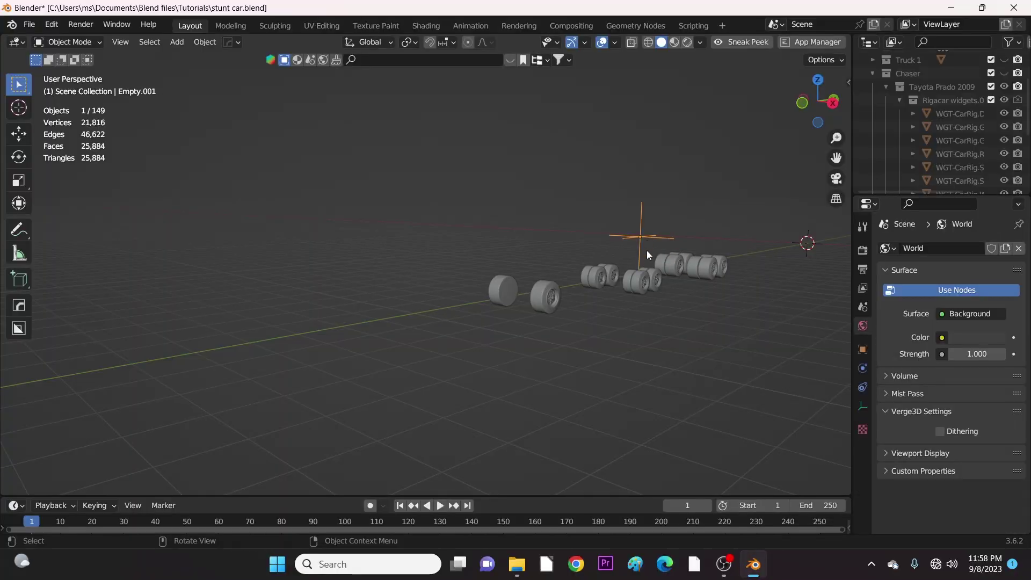
# Snap the new empty to the origin of the front tire on the positive X side, using Selection to Active.
pyautogui.scroll(5, 571, 326)
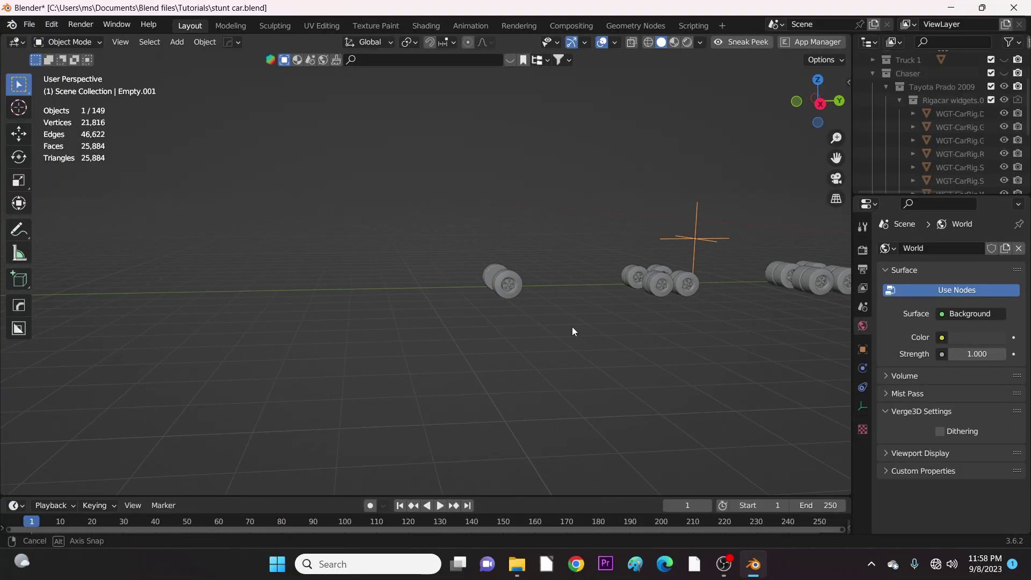
pyautogui.keyDown('shift'); pyautogui.moveTo(576, 329); pyautogui.dragTo(319, 337, button='middle'); pyautogui.keyUp('shift')
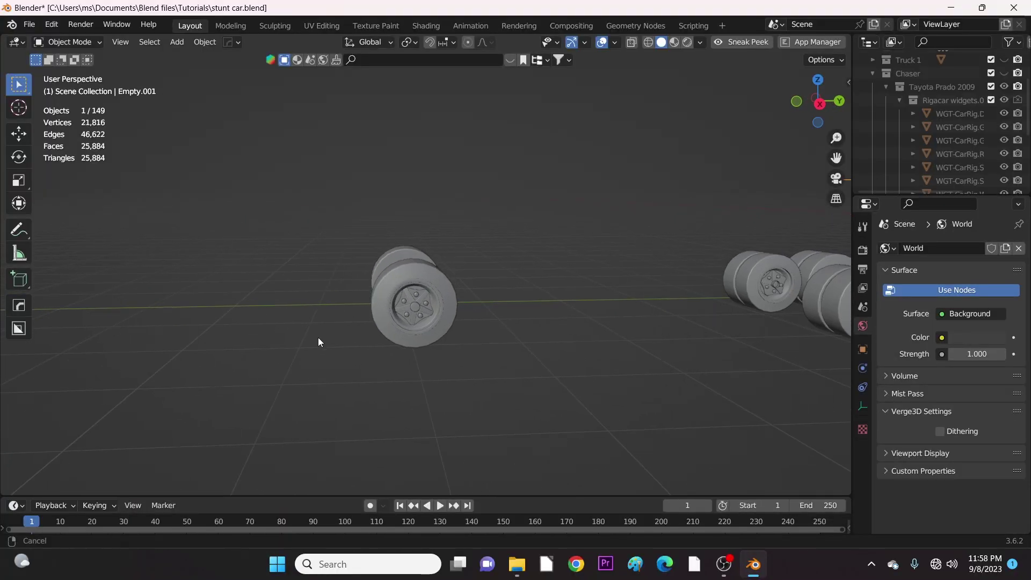
pyautogui.keyDown('shift'); pyautogui.click(432, 296); pyautogui.keyUp('shift')
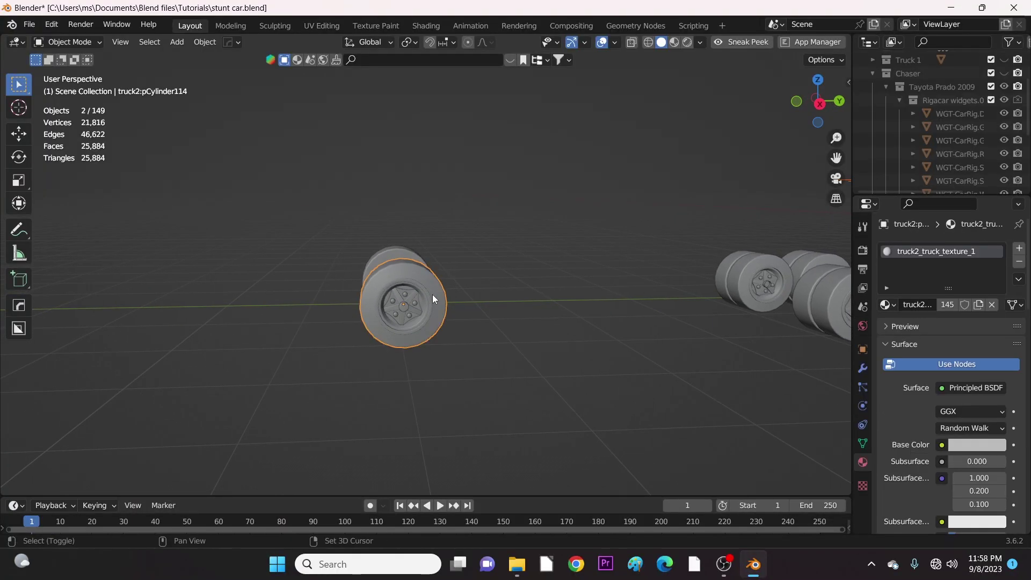
pyautogui.hotkey('shift', 's')
pyautogui.click(533, 247)
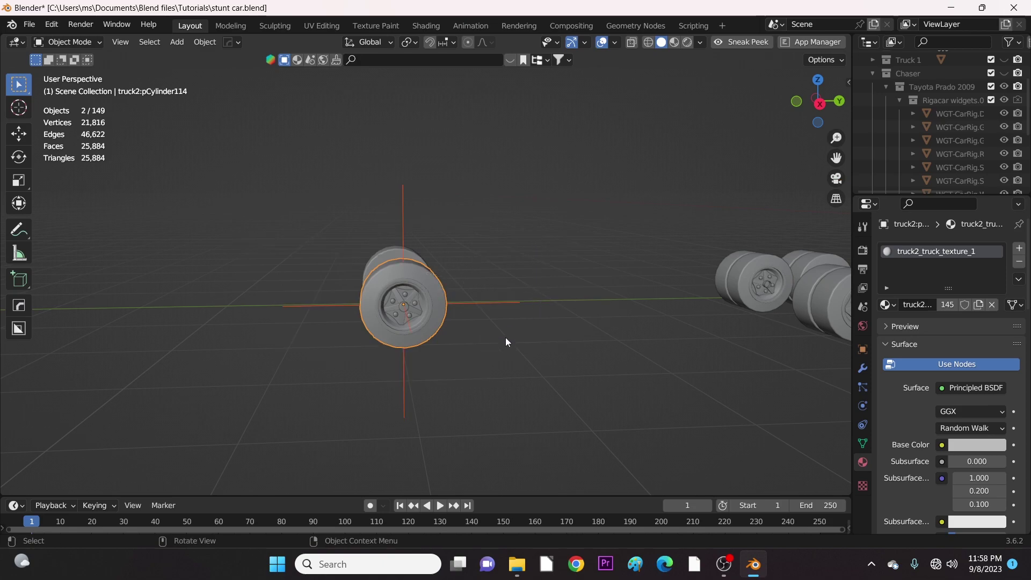
# Scale the front wheel's empty down to about 0.7 so it extends only slightly beyond the tire.
pyautogui.keyDown('shift'); pyautogui.moveTo(473, 363); pyautogui.dragTo(504, 339, button='middle'); pyautogui.keyUp('shift')
pyautogui.click(540, 297)
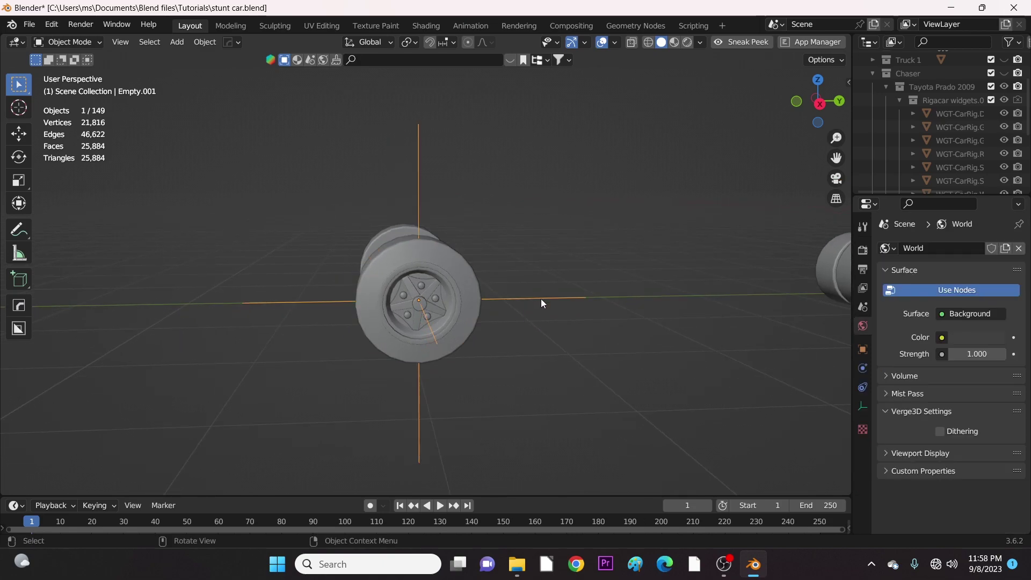
pyautogui.press('s')
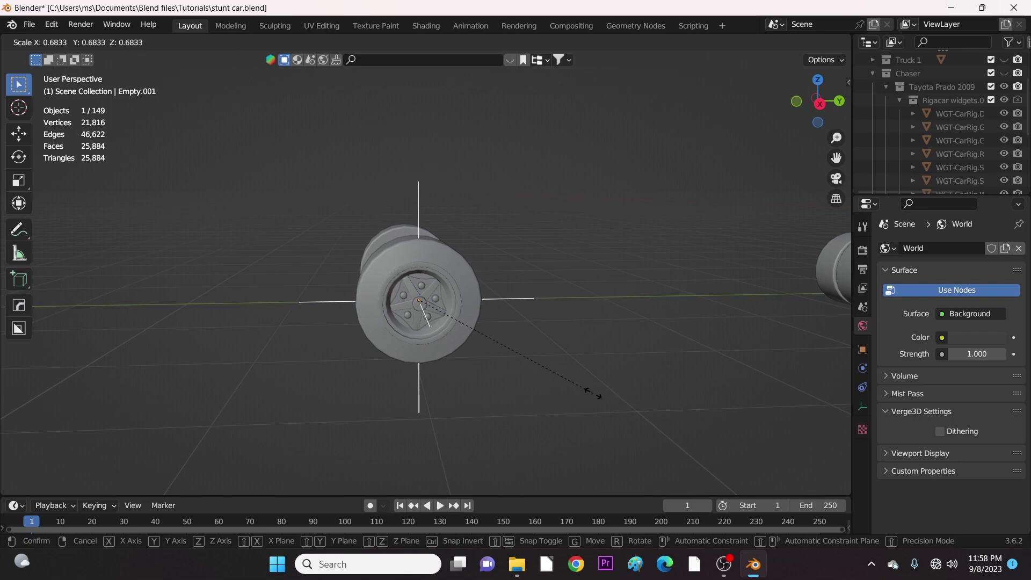
pyautogui.click(585, 395)
# Parent all parts of that front wheel to its empty with Object (Keep Transform).
pyautogui.moveTo(449, 377); pyautogui.dragTo(566, 409, button='middle')
pyautogui.moveTo(392, 307); pyautogui.dragTo(531, 461)
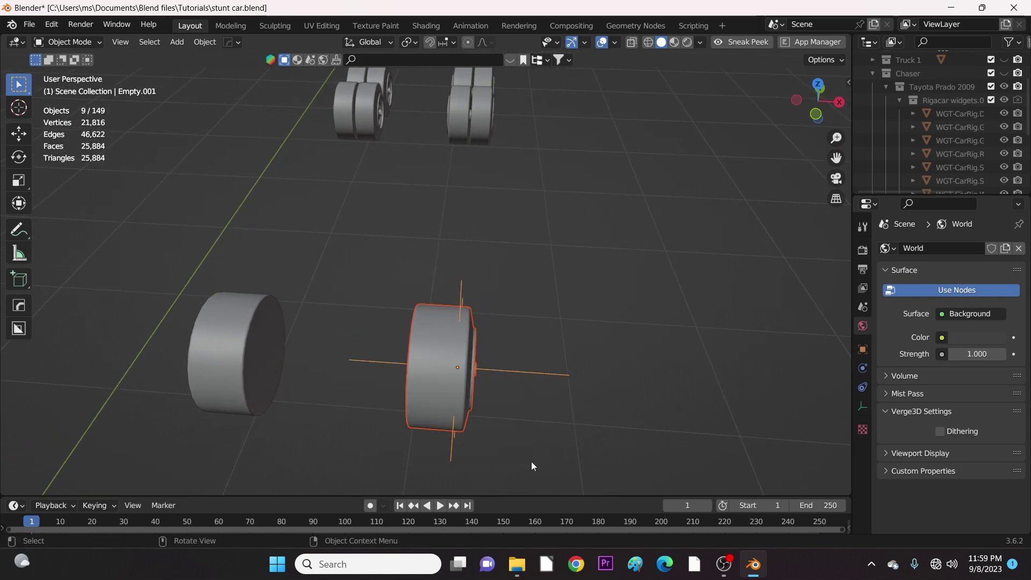
pyautogui.hotkey('ctrl', 'p')
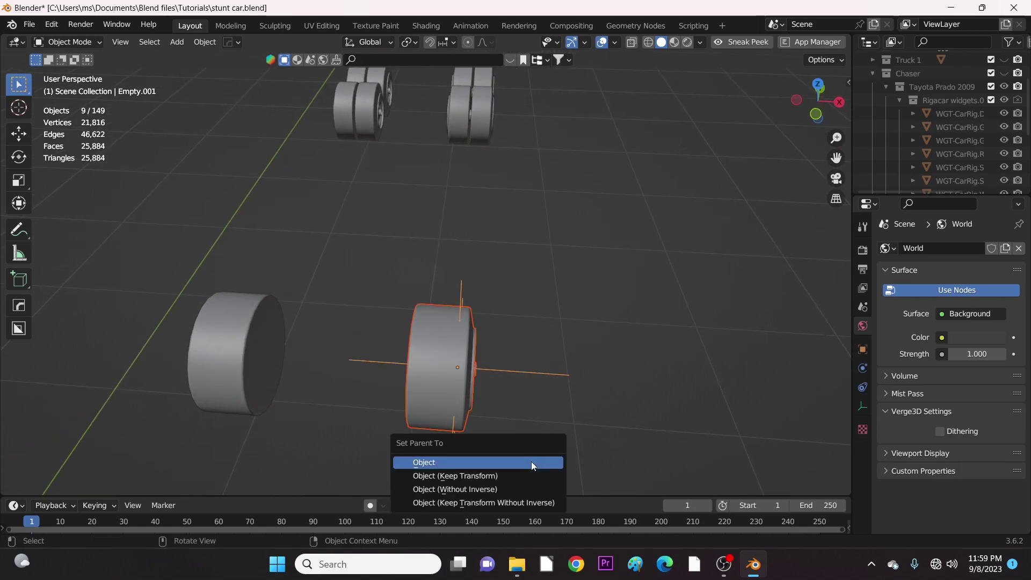
pyautogui.click(505, 479)
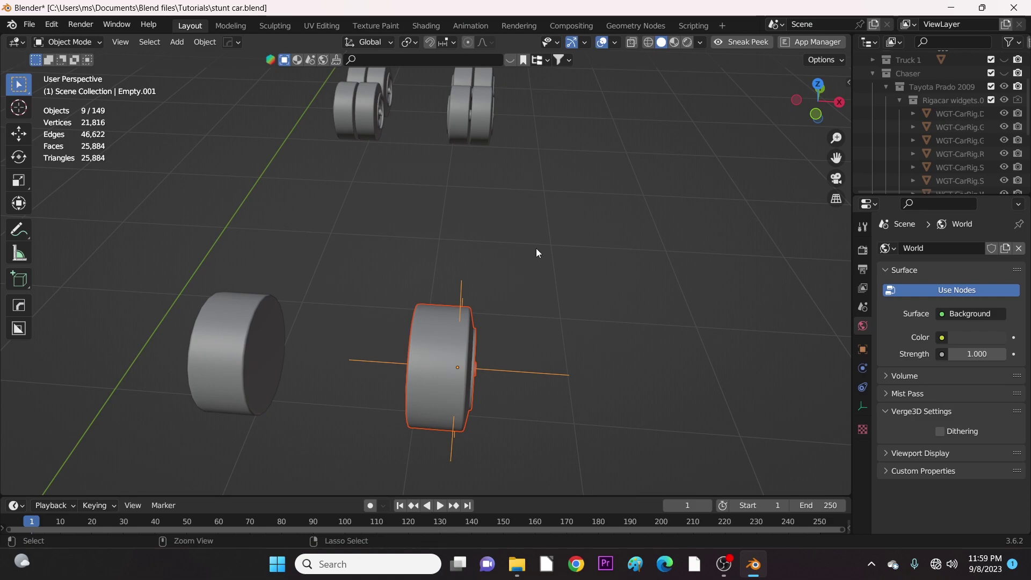
pyautogui.hotkey('ctrl', 'p')
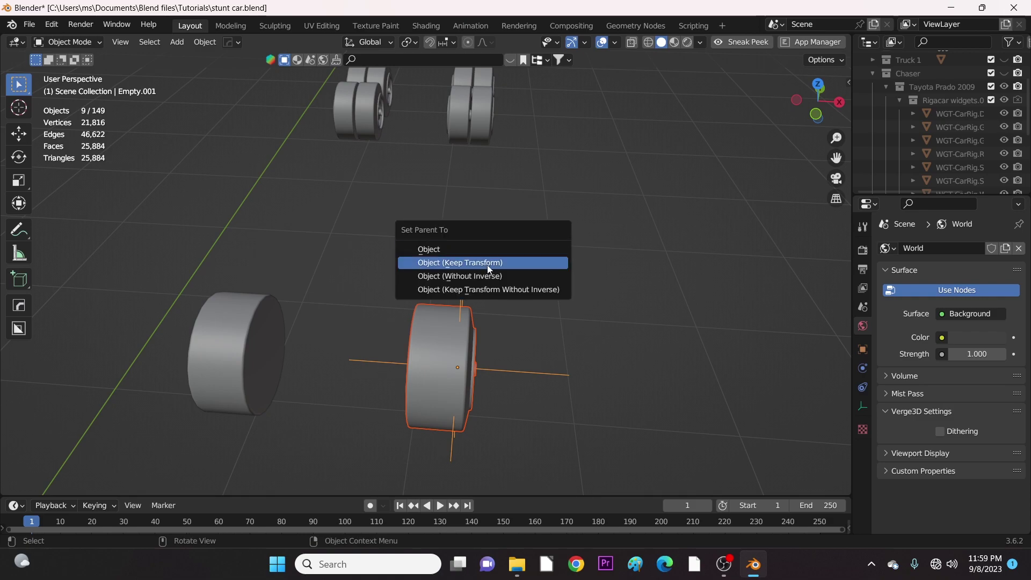
pyautogui.click(488, 263)
# Test moving and rotating the front wheel's empty to check that the wheel parts follow it.
pyautogui.moveTo(546, 293); pyautogui.dragTo(510, 267, button='middle')
pyautogui.click(489, 274)
pyautogui.press('g')
pyautogui.rightClick(512, 245)
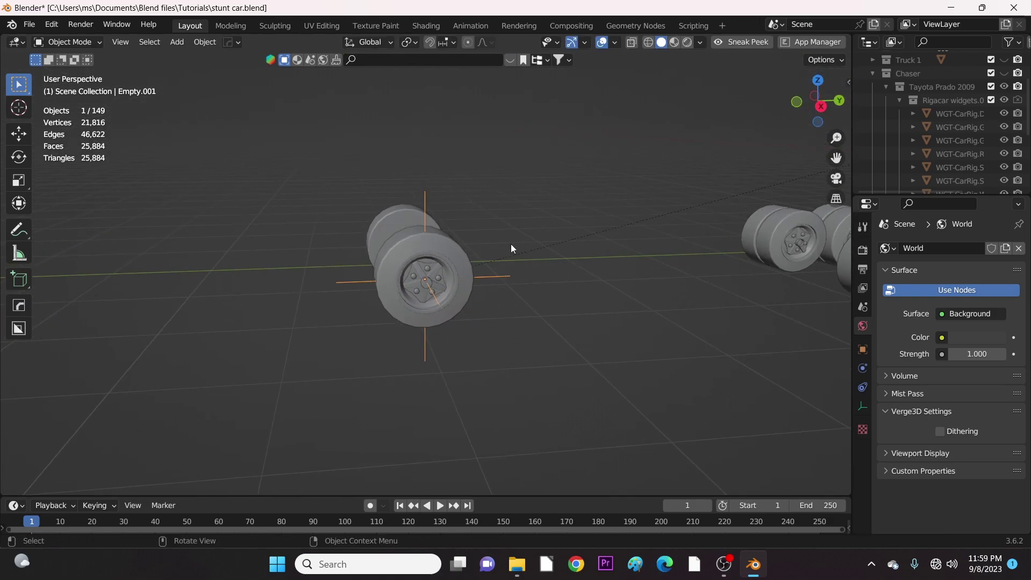
pyautogui.press('KP_3')
pyautogui.press('r')
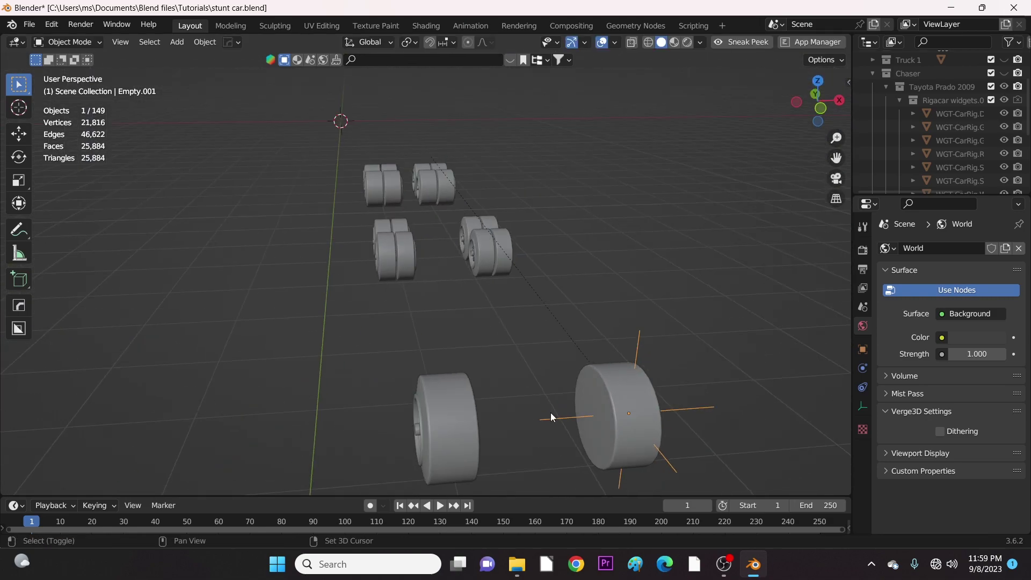
# Duplicate the empty, snap it to the opposite front tire, and parent that wheel's parts to it.
pyautogui.moveTo(550, 413); pyautogui.dragTo(546, 345, button='middle')
pyautogui.hotkey('shift', 'd')
pyautogui.keyDown('shift'); pyautogui.click(499, 368); pyautogui.keyUp('shift')
pyautogui.hotkey('shift', 's')
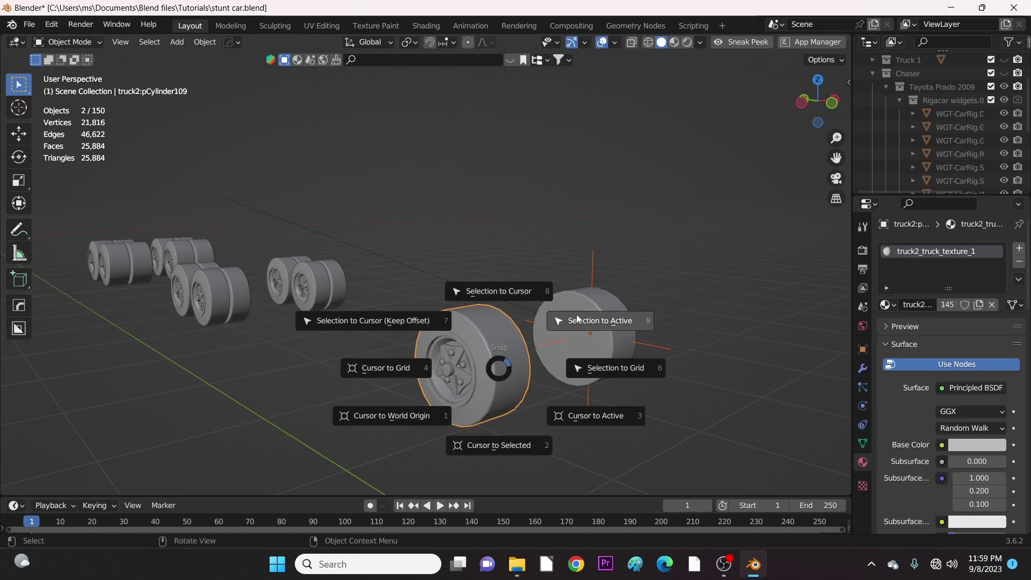
pyautogui.click(575, 320)
pyautogui.hotkey('ctrl', 'p')
pyautogui.click(495, 373)
# Duplicate the empty and snap it to the tire on the first drive axle, on the side nearer the Y axis.
pyautogui.moveTo(495, 373); pyautogui.dragTo(473, 327, button='middle')
pyautogui.hotkey('shift', 'd')
pyautogui.click(438, 324)
pyautogui.hotkey('shift', 's')
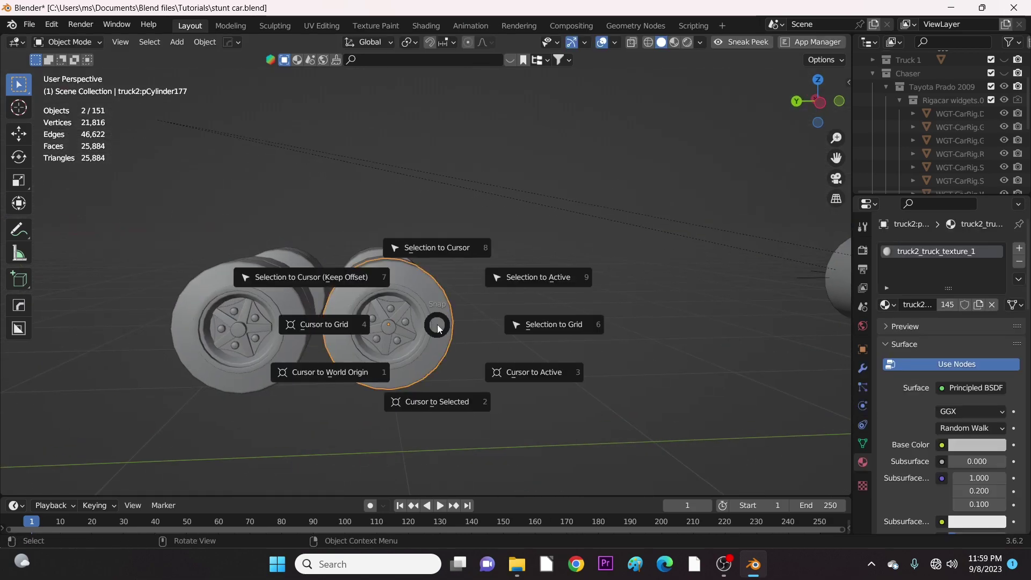
pyautogui.click(437, 400)
pyautogui.hotkey('shift', 's')
# Parent the parts of that first drive-axle wheel to its empty.
pyautogui.moveTo(406, 417); pyautogui.dragTo(344, 323)
pyautogui.moveTo(405, 416); pyautogui.dragTo(357, 416, button='middle')
pyautogui.hotkey('ctrl', 'p')
pyautogui.click(376, 406)
# Duplicate the drive-axle empty and snap it to the tire on the opposite side of the same axle.
pyautogui.moveTo(541, 339); pyautogui.dragTo(404, 311, button='middle')
pyautogui.click(331, 240)
pyautogui.hotkey('shift', 'd')
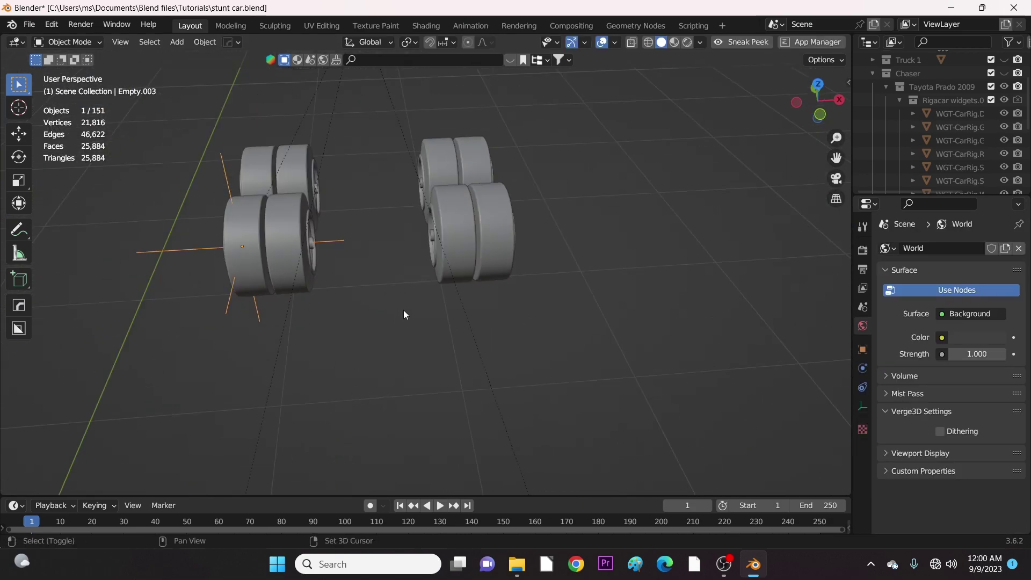
pyautogui.rightClick(403, 310)
pyautogui.keyDown('shift'); pyautogui.click(549, 245); pyautogui.keyUp('shift')
pyautogui.hotkey('shift', 's')
pyautogui.click(650, 197)
# Parent the opposite first drive-axle wheel's parts to the duplicated empty.
pyautogui.moveTo(644, 200); pyautogui.dragTo(542, 376, button='middle')
pyautogui.click(479, 422)
pyautogui.keyDown('shift'); pyautogui.moveTo(553, 426); pyautogui.dragTo(608, 290, button='middle'); pyautogui.keyUp('shift')
pyautogui.keyDown('shift'); pyautogui.moveTo(521, 220); pyautogui.dragTo(609, 276); pyautogui.keyUp('shift')
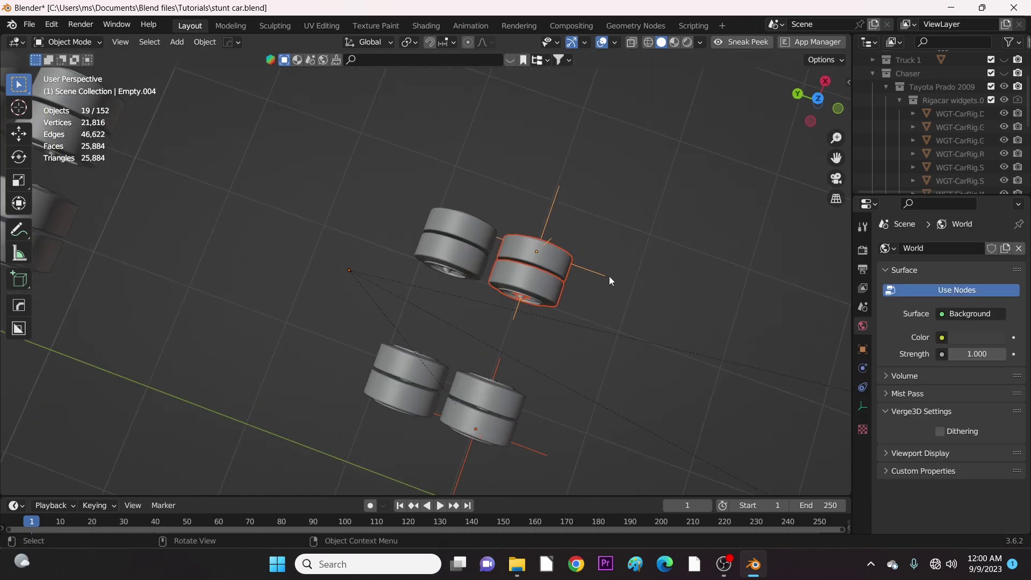
pyautogui.scroll(-2, 609, 277)
pyautogui.moveTo(609, 276); pyautogui.dragTo(420, 310, button='middle')
pyautogui.hotkey('ctrl', 'p')
pyautogui.click(419, 310)
# Test rotating the drive-axle wheel's empty about the X axis and cancel the rotation.
pyautogui.keyDown('shift'); pyautogui.moveTo(540, 321); pyautogui.dragTo(458, 392, button='middle'); pyautogui.keyUp('shift')
pyautogui.click(491, 363)
pyautogui.press('r')
pyautogui.press('x')
pyautogui.rightClick(320, 406)
# Duplicate the empty, snap it to the second drive axle's tire on the same side, and select it with that wheel's parts.
pyautogui.hotkey('shift', 'd')
pyautogui.keyDown('shift'); pyautogui.click(583, 356); pyautogui.keyUp('shift')
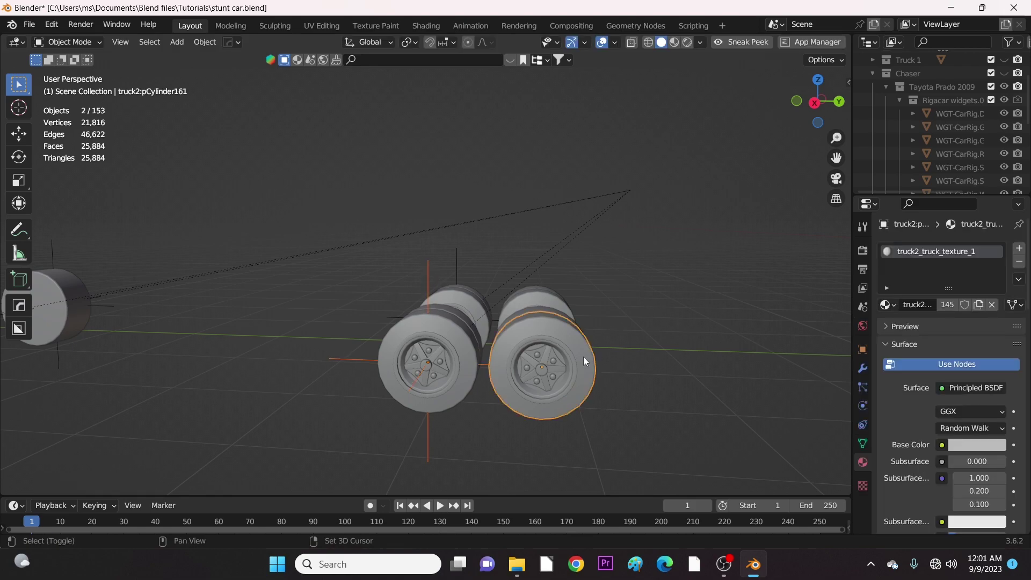
pyautogui.hotkey('shift', 's')
pyautogui.click(650, 316)
pyautogui.click(606, 371)
pyautogui.moveTo(591, 323); pyautogui.dragTo(523, 344, button='middle')
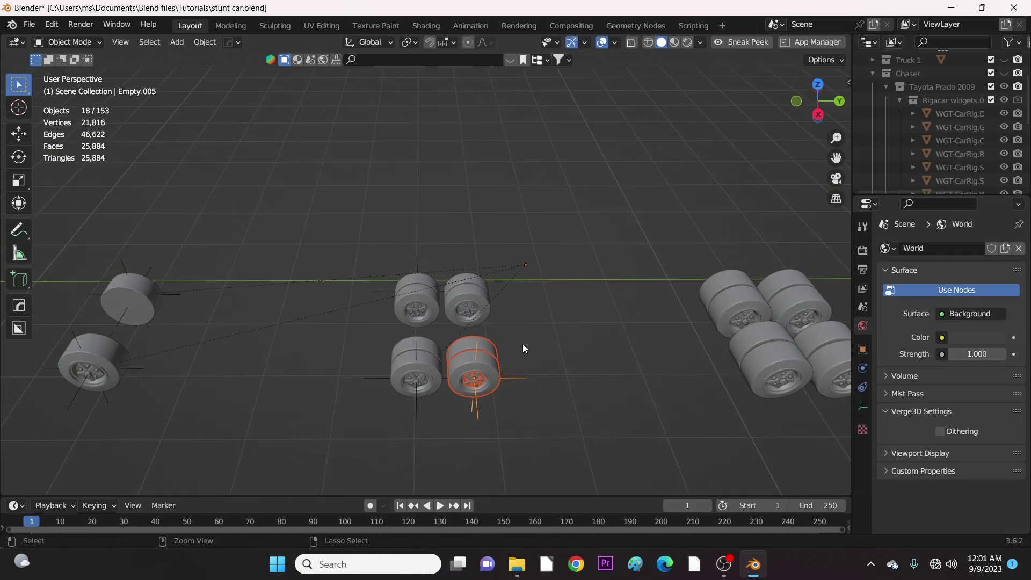
# Duplicate the empty again and snap it to the tire on the other side of the second drive axle.
pyautogui.moveTo(575, 415); pyautogui.dragTo(481, 368, button='middle')
pyautogui.hotkey('shift', 'd')
pyautogui.keyDown('shift'); pyautogui.click(564, 325); pyautogui.keyUp('shift')
pyautogui.hotkey('shift', 's')
pyautogui.click(650, 284)
pyautogui.click(612, 310)
pyautogui.moveTo(461, 300); pyautogui.dragTo(580, 365, button='middle')
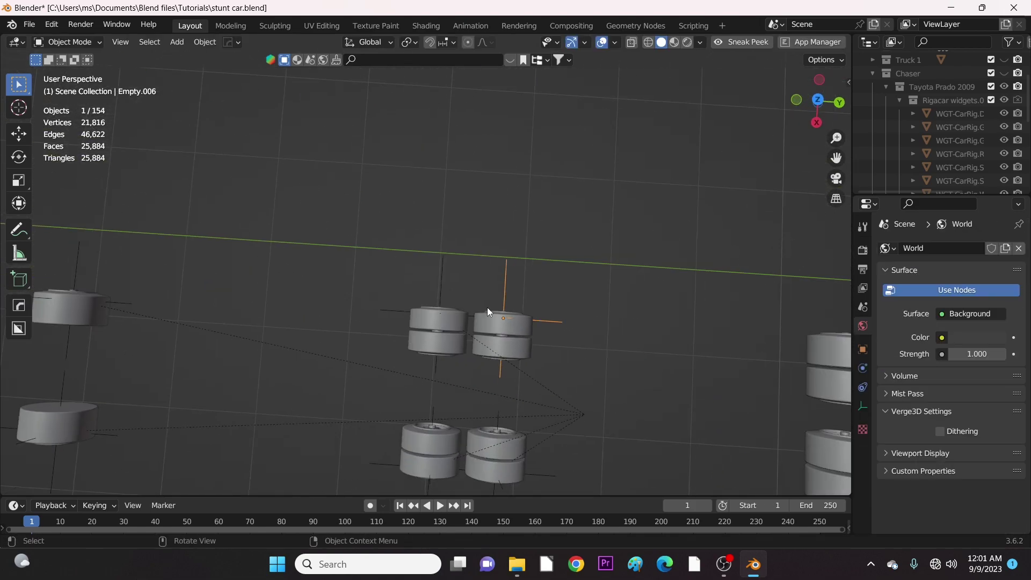
# Parent the parts of the second drive axle's right wheel to the empty snapped to its tire.
pyautogui.keyDown('shift'); pyautogui.moveTo(487, 307); pyautogui.dragTo(526, 353); pyautogui.keyUp('shift')
pyautogui.hotkey('ctrl', 'p')
pyautogui.click(501, 285)
pyautogui.moveTo(509, 377); pyautogui.dragTo(623, 315, button='middle')
pyautogui.click(580, 230)
pyautogui.moveTo(527, 274); pyautogui.dragTo(409, 328, button='middle')
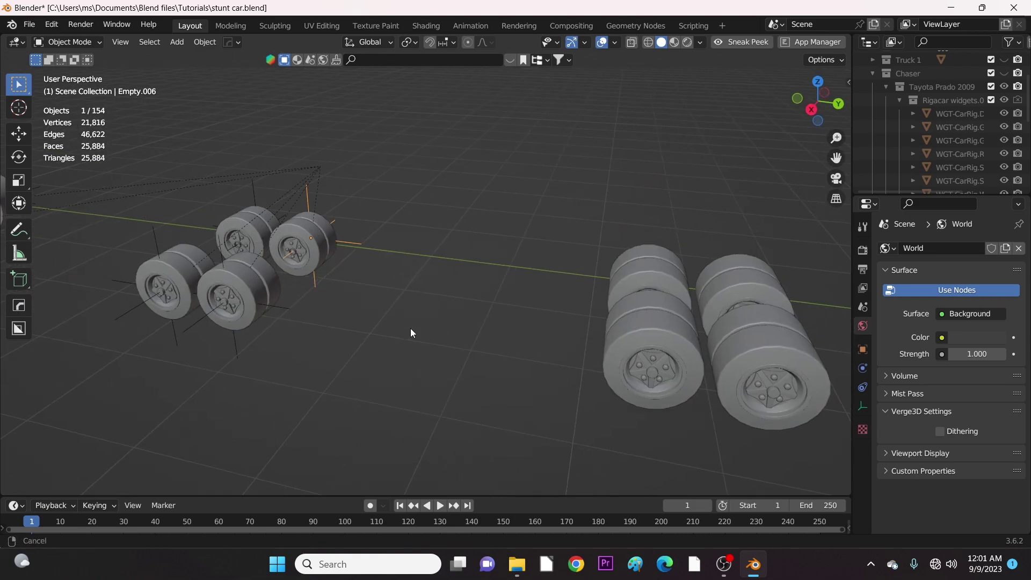
# Duplicate a drive-axle wheel's empty and snap the copy to the left tire of the first trailer axle.
pyautogui.click(279, 310)
pyautogui.hotkey('shift', 'd')
pyautogui.click(319, 379)
pyautogui.keyDown('shift'); pyautogui.click(623, 342); pyautogui.keyUp('shift')
pyautogui.hotkey('shift', 's')
pyautogui.click(728, 295)
pyautogui.keyDown('shift'); pyautogui.moveTo(597, 344); pyautogui.dragTo(538, 338, button='middle'); pyautogui.keyUp('shift')
# Parent the first trailer axle's left wheel parts to the duplicated empty and select that empty alone.
pyautogui.click(546, 333)
pyautogui.keyDown('shift'); pyautogui.moveTo(484, 225); pyautogui.dragTo(560, 331); pyautogui.keyUp('shift')
pyautogui.moveTo(560, 331); pyautogui.dragTo(551, 321, button='middle')
pyautogui.hotkey('ctrl', 'p')
pyautogui.click(549, 318)
pyautogui.click(544, 337)
pyautogui.moveTo(685, 423); pyautogui.dragTo(570, 340, button='middle')
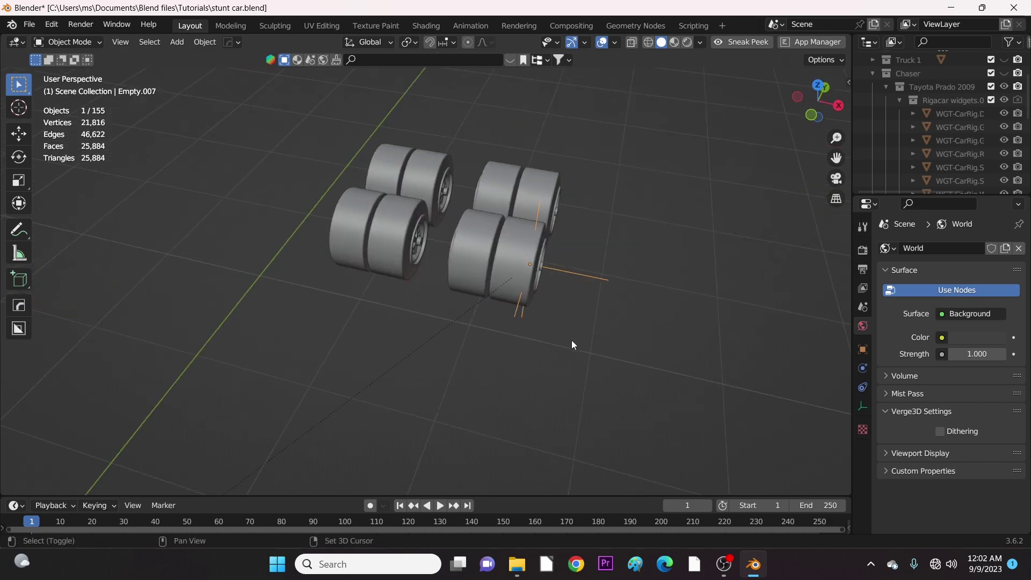
# Duplicate the empty and snap it to the right tire of the first trailer axle.
pyautogui.hotkey('shift', 'd')
pyautogui.keyDown('shift'); pyautogui.click(346, 223); pyautogui.keyUp('shift')
pyautogui.hotkey('shift', 's')
pyautogui.click(449, 175)
pyautogui.moveTo(322, 371); pyautogui.dragTo(236, 328, button='middle')
# Parent the parts of the first trailer axle's right wheel to its new empty.
pyautogui.keyDown('shift'); pyautogui.moveTo(339, 280); pyautogui.dragTo(246, 212); pyautogui.keyUp('shift')
pyautogui.hotkey('ctrl', 'p')
pyautogui.click(212, 284)
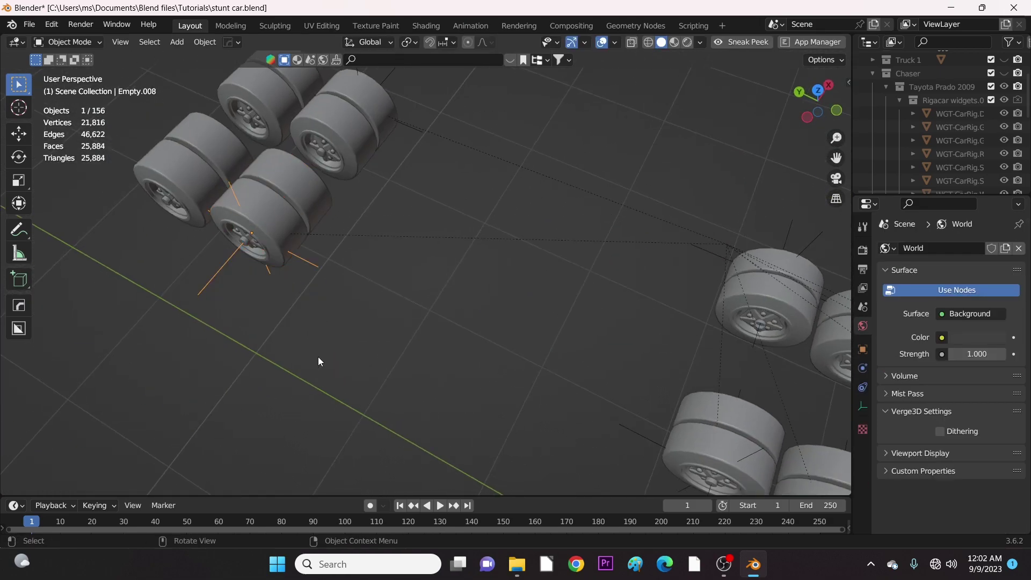
# Duplicate the empty and snap it to the right tire of the second trailer axle.
pyautogui.hotkey('shift', 'd')
pyautogui.moveTo(204, 322); pyautogui.dragTo(297, 292, button='middle')
pyautogui.keyDown('shift'); pyautogui.click(279, 217); pyautogui.keyUp('shift')
pyautogui.hotkey('shift', 's')
pyautogui.click(330, 284)
# Parent the second trailer axle's right wheel parts to its empty using Object (Keep Transform).
pyautogui.keyDown('shift'); pyautogui.moveTo(295, 228); pyautogui.dragTo(376, 290); pyautogui.keyUp('shift')
pyautogui.hotkey('ctrl', 'p')
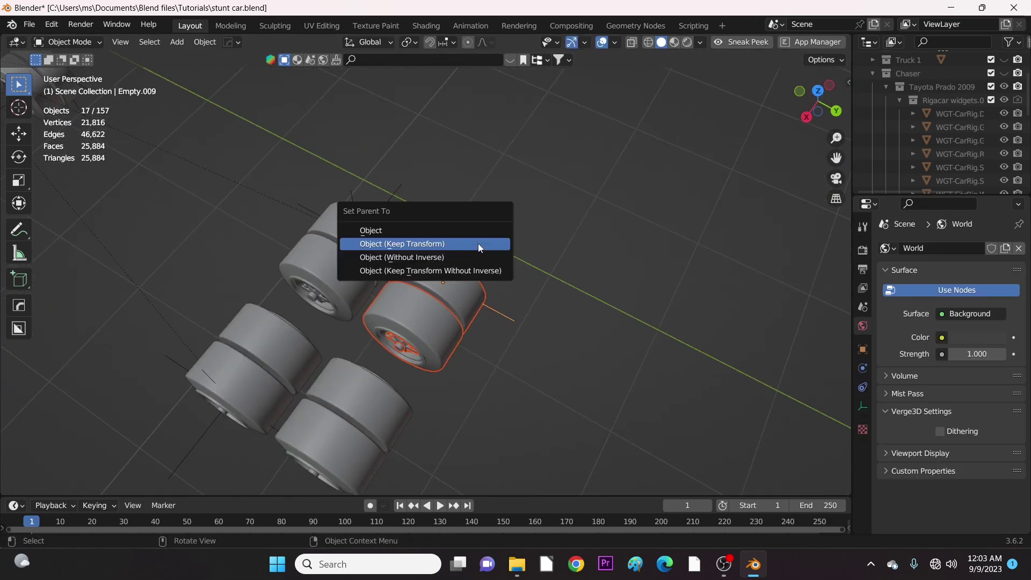
pyautogui.click(478, 243)
# Duplicate the second trailer axle's right wheel empty and snap the copy to the left tire of that axle.
pyautogui.click(539, 202)
pyautogui.hotkey('shift', 'd')
pyautogui.keyDown('shift'); pyautogui.click(416, 290); pyautogui.keyUp('shift')
pyautogui.hotkey('shift', 's')
pyautogui.moveTo(448, 284); pyautogui.dragTo(472, 348, button='middle')
pyautogui.click(457, 289)
# Parent the second trailer axle's left wheel parts to the duplicated empty.
pyautogui.keyDown('shift'); pyautogui.moveTo(391, 235); pyautogui.dragTo(447, 318); pyautogui.keyUp('shift')
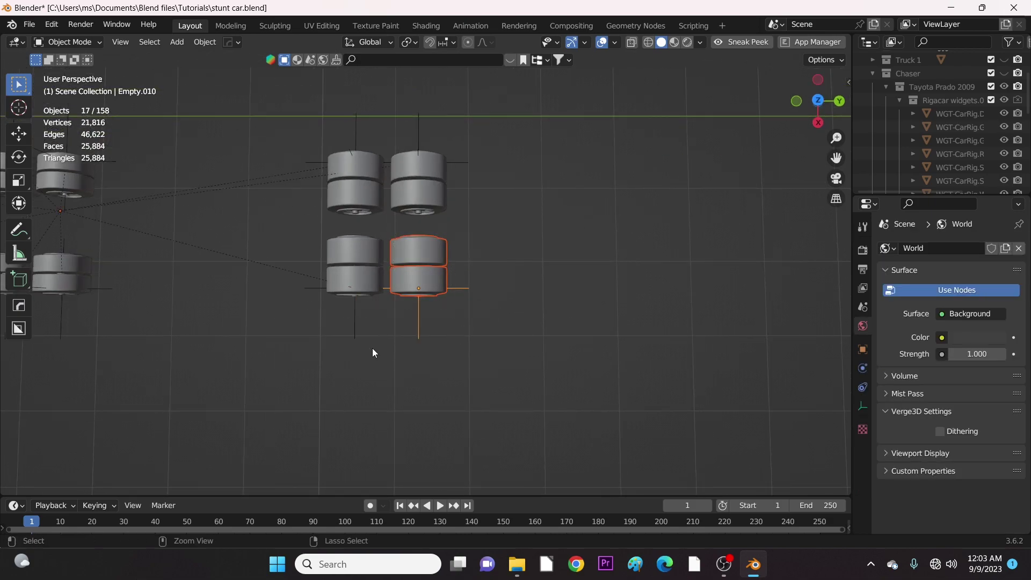
pyautogui.hotkey('ctrl', 'p')
pyautogui.moveTo(373, 352); pyautogui.dragTo(386, 304, button='middle')
pyautogui.click(454, 289)
pyautogui.moveTo(609, 399); pyautogui.dragTo(388, 382, button='middle')
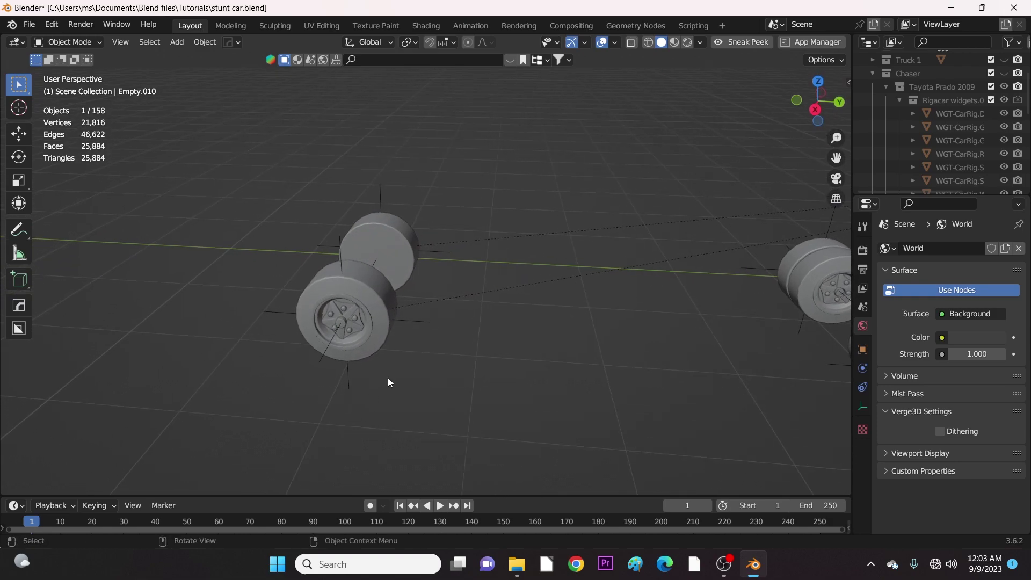
# Rename the truck's front left wheel empty as head1-wheel.ft.l.
pyautogui.click(413, 319)
pyautogui.press('F2')
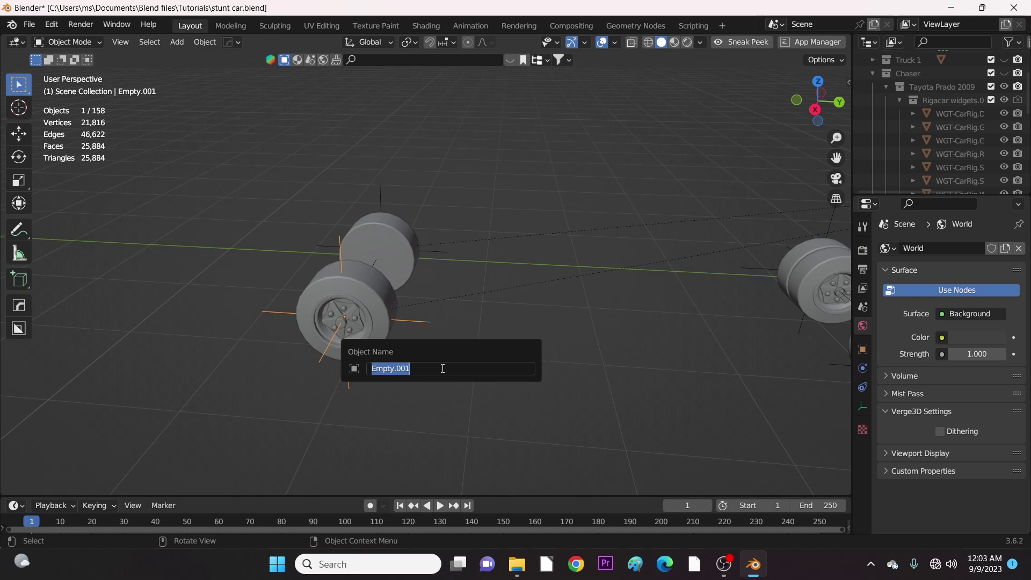
pyautogui.write('head1-wheel.ft')
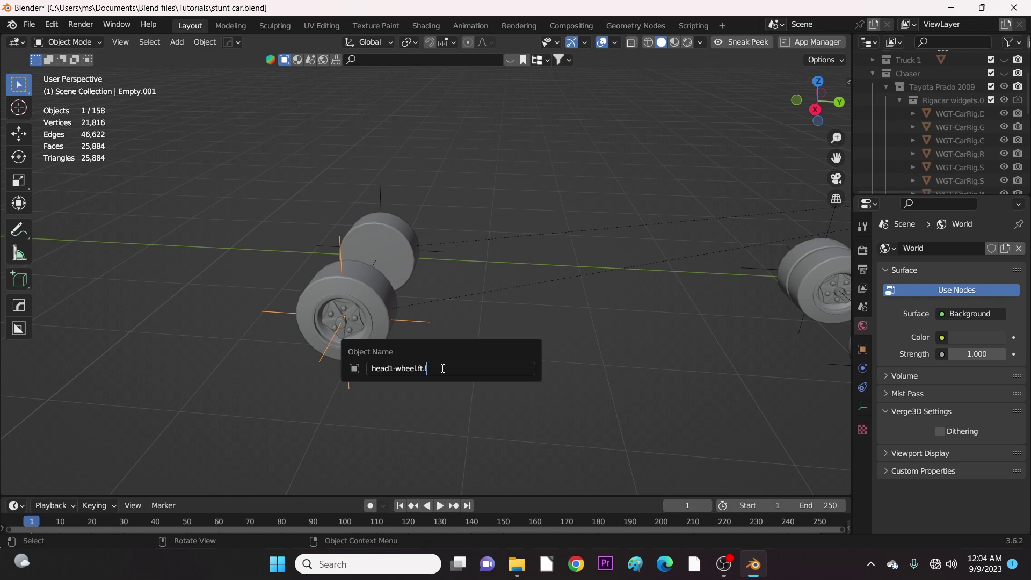
pyautogui.write('.l')
pyautogui.press('Return')
pyautogui.moveTo(442, 358); pyautogui.dragTo(400, 355, button='middle')
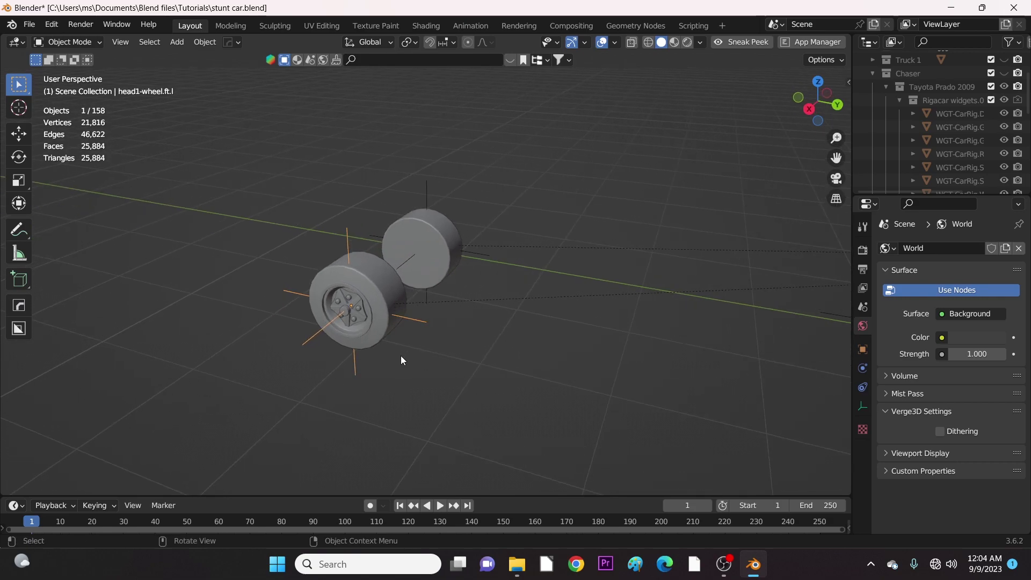
# Rename the truck's front right wheel empty as head1-wheel.ft.r.
pyautogui.click(484, 254)
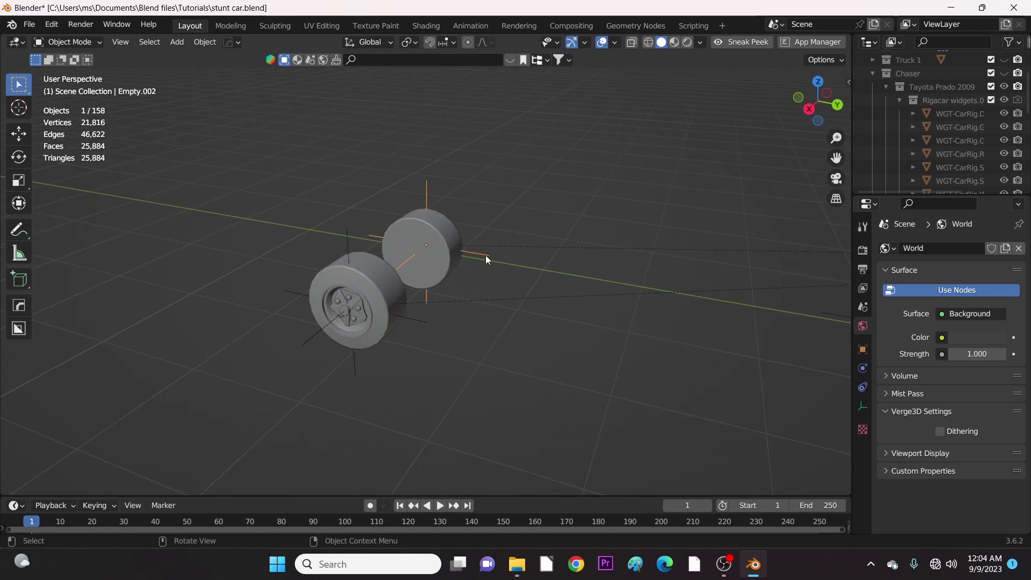
pyautogui.press('F2')
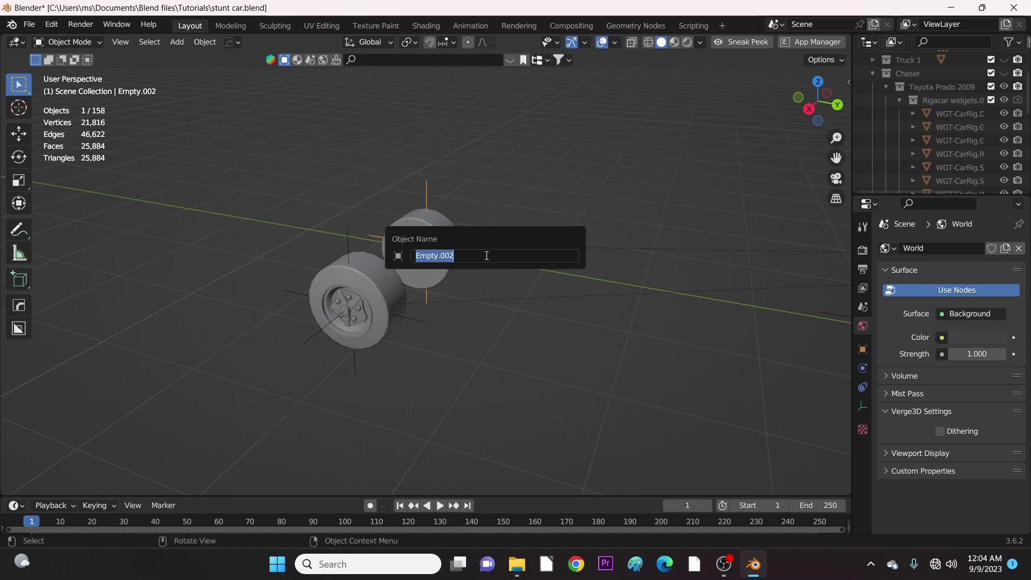
pyautogui.write('t')
pyautogui.write('he')
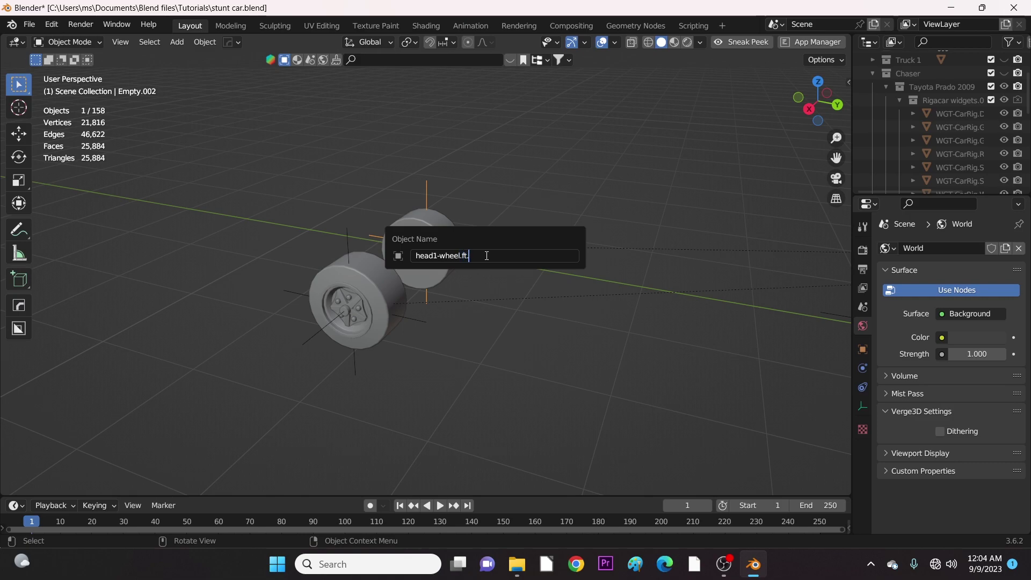
pyautogui.press('Return')
# Rename the first drive axle's left wheel empty as head1-wheel.bk.l.
pyautogui.press('F2')
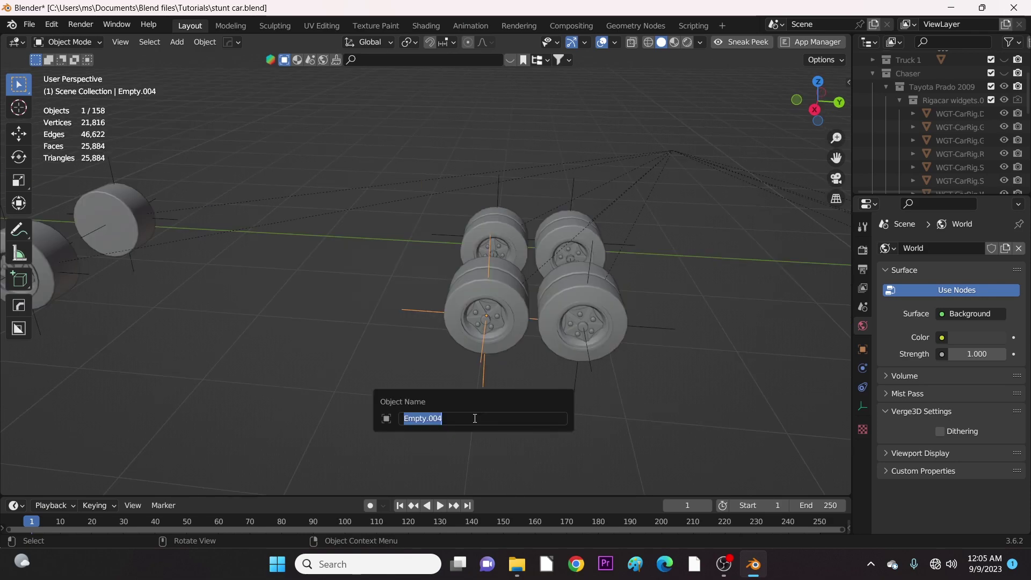
pyautogui.write('head1-wheel.bk.')
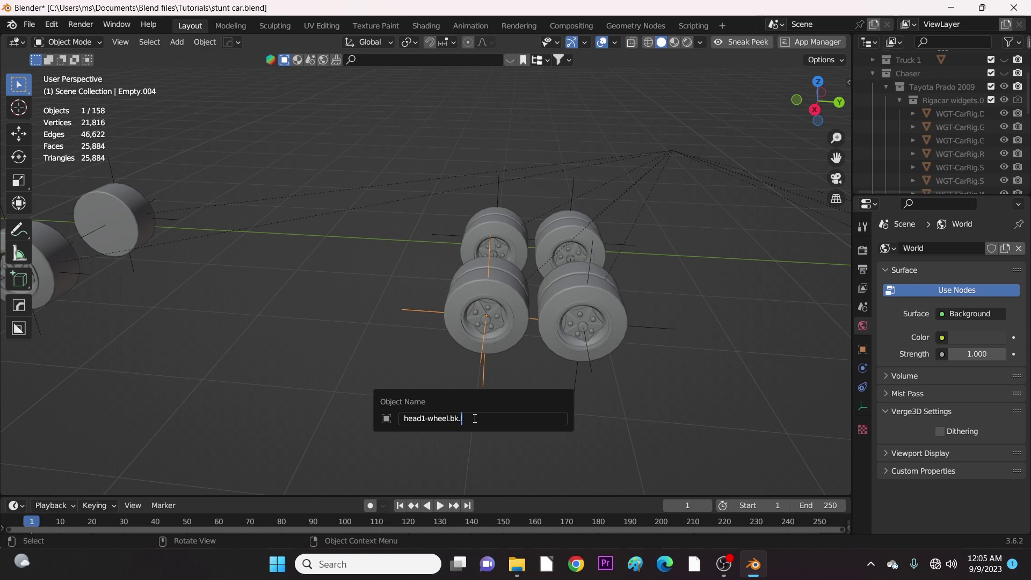
pyautogui.write('l')
pyautogui.press('Return')
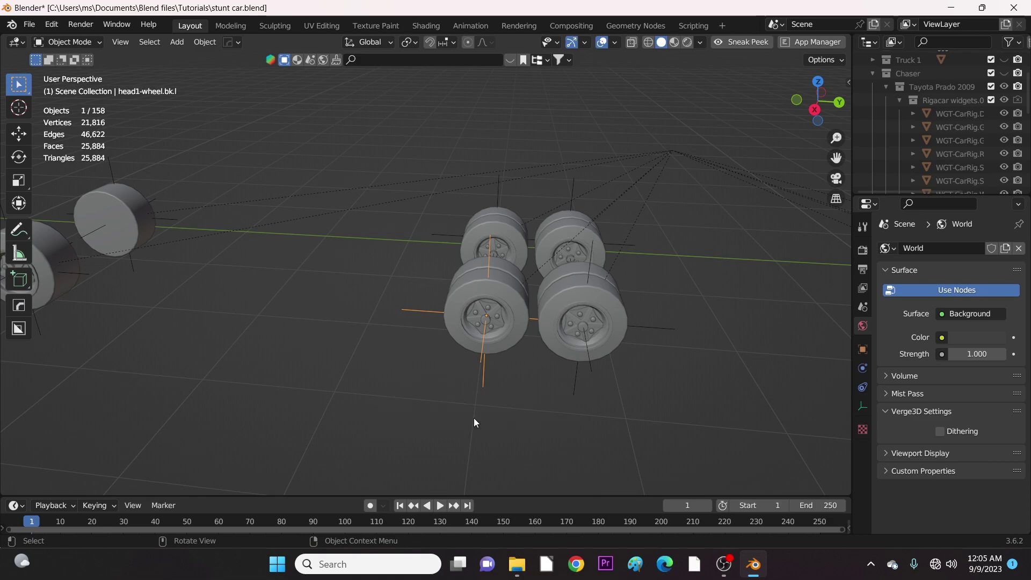
# Check the object name of the truck's front right wheel empty.
pyautogui.click(133, 269)
pyautogui.press('F2')
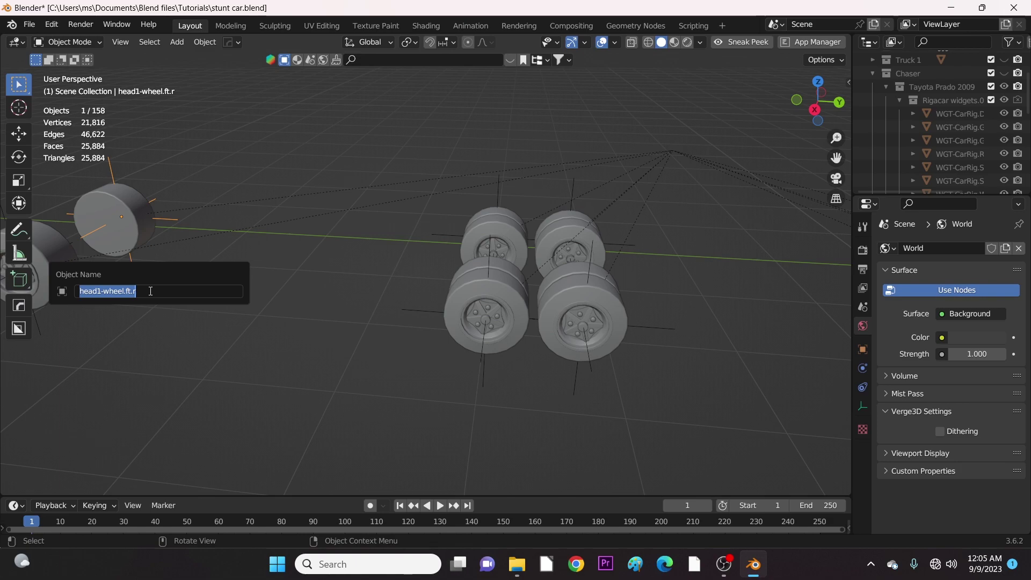
pyautogui.press('Return')
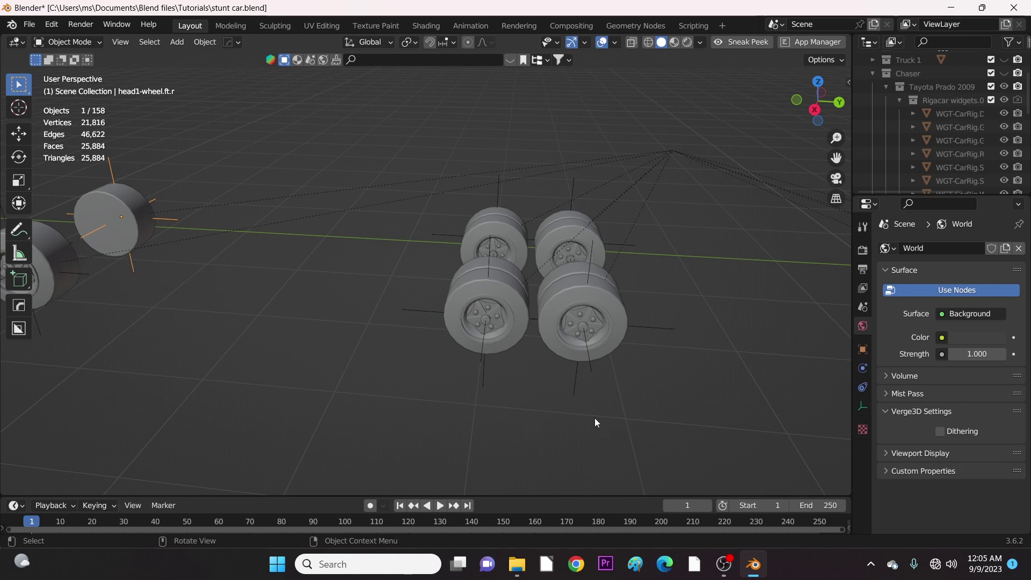
# Rename the first drive axle's right wheel empty as head1-wheel.bk.r.
pyautogui.moveTo(574, 383); pyautogui.dragTo(525, 399, button='middle')
pyautogui.click(533, 398)
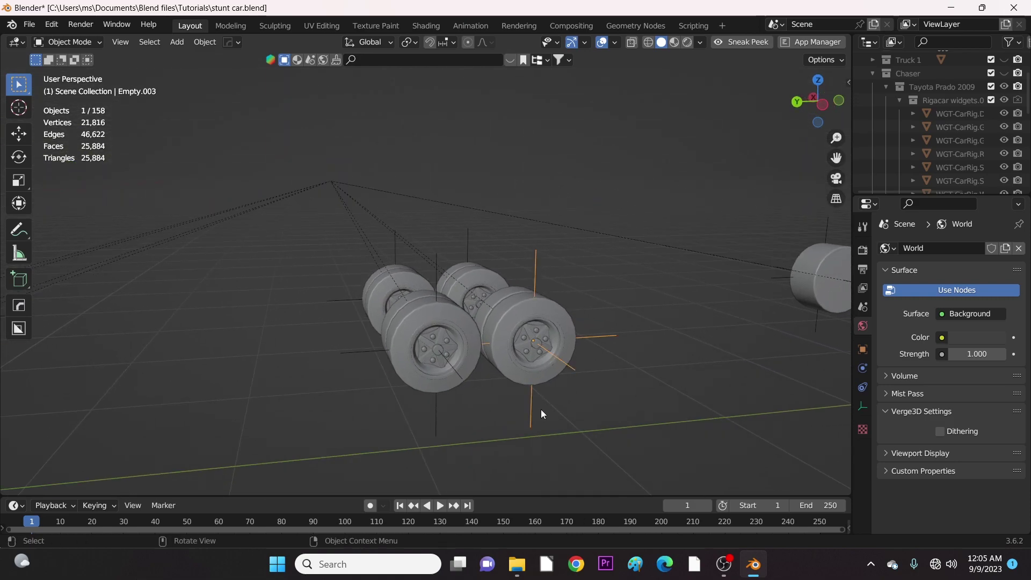
pyautogui.press('F2')
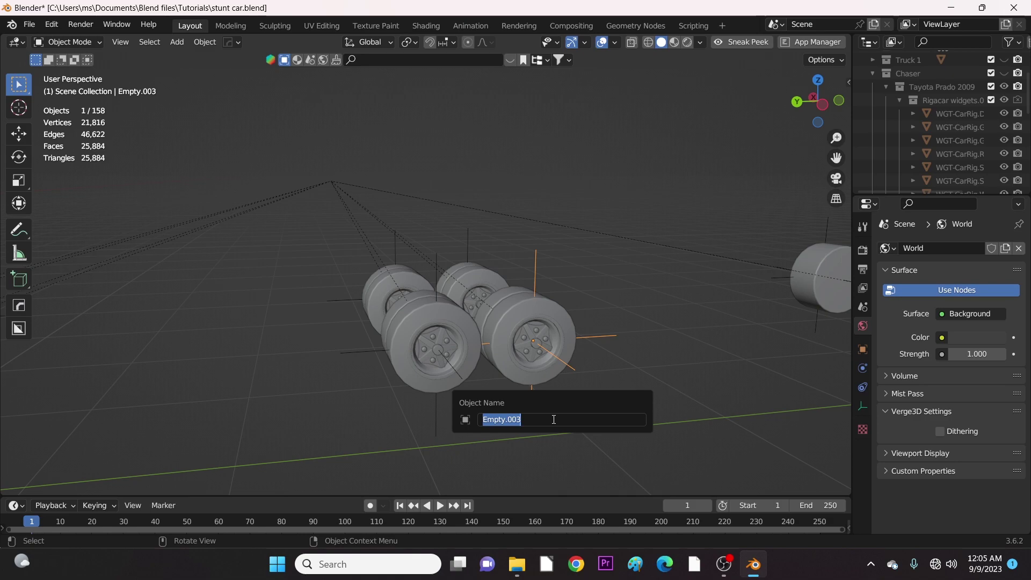
pyautogui.write('head1-wheel')
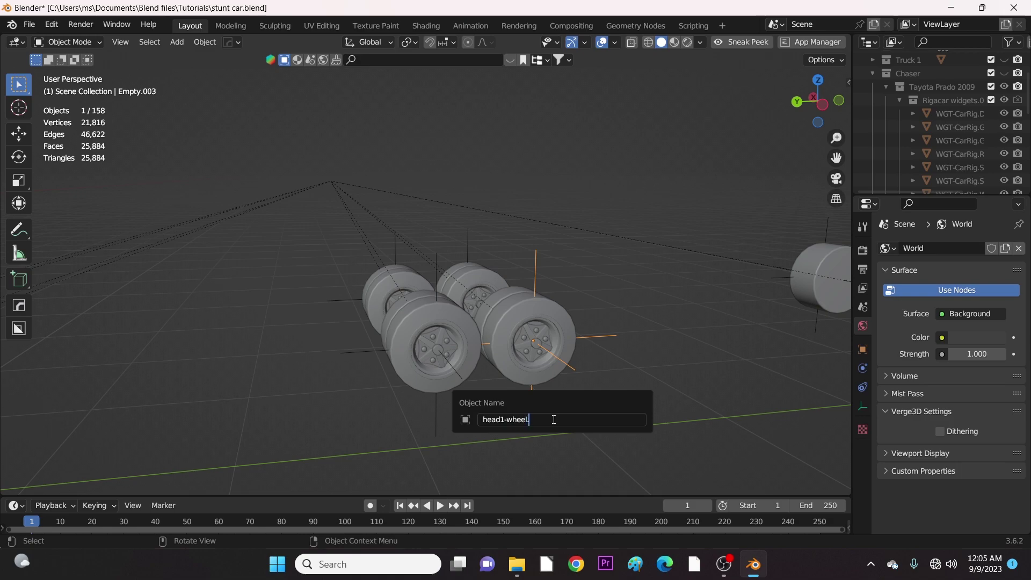
pyautogui.write('.bk.r')
pyautogui.press('Return')
pyautogui.moveTo(461, 427); pyautogui.dragTo(314, 388, button='middle')
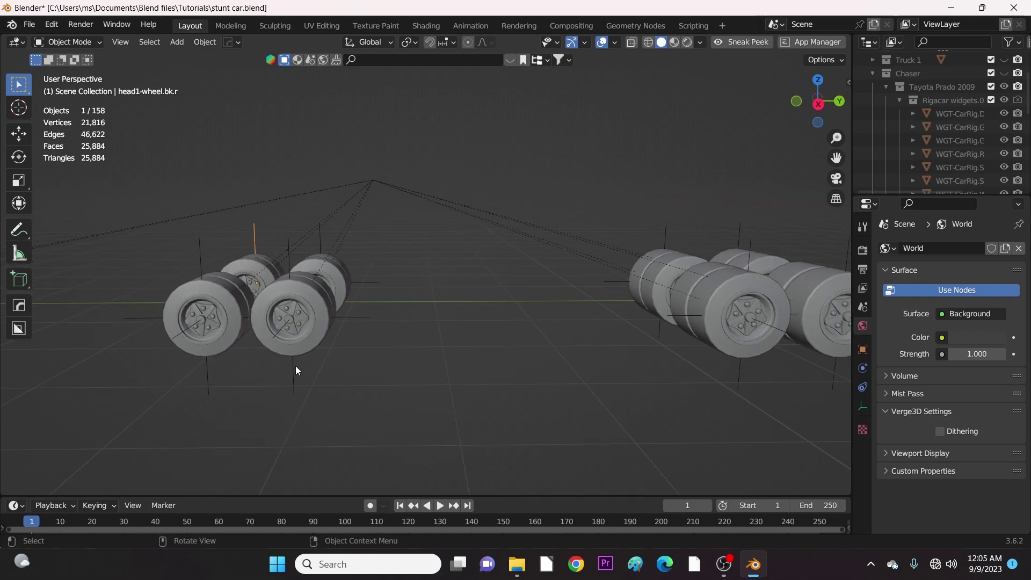
# Rename the second drive axle's left wheel empty with the same base name as the first drive axle's, head1-wheel.bk.l.
pyautogui.click(296, 367)
pyautogui.press('F2')
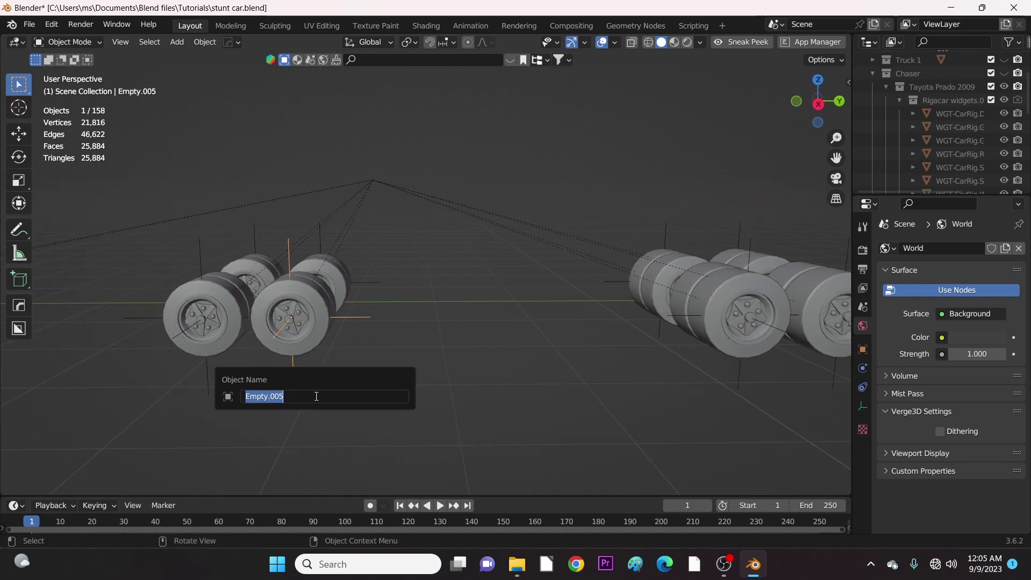
pyautogui.write('head1-w')
pyautogui.write('.bk.')
pyautogui.press('Return')
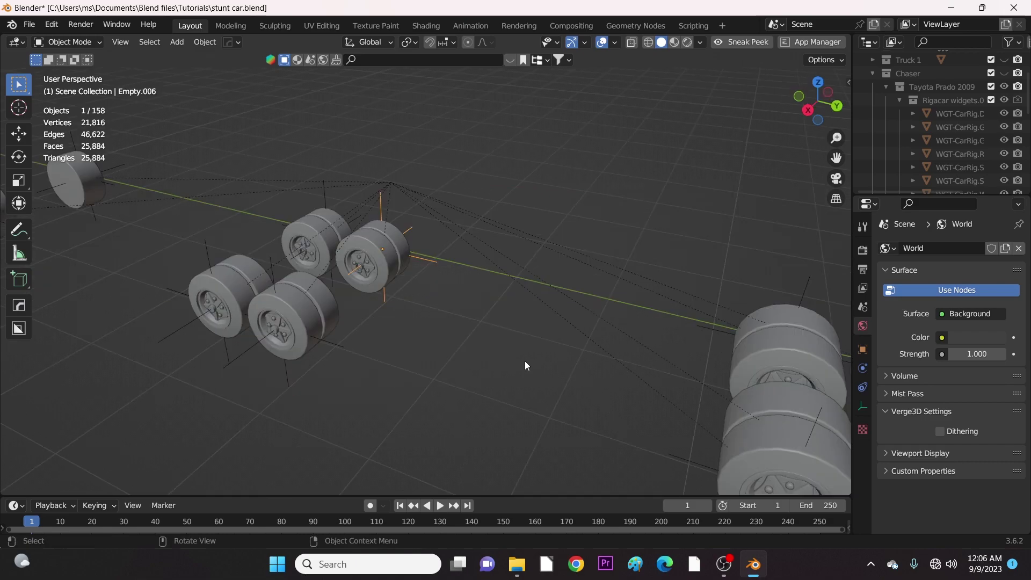
# Rename the second drive axle's right wheel empty as head1-wheel.bk.r.
pyautogui.press('F2')
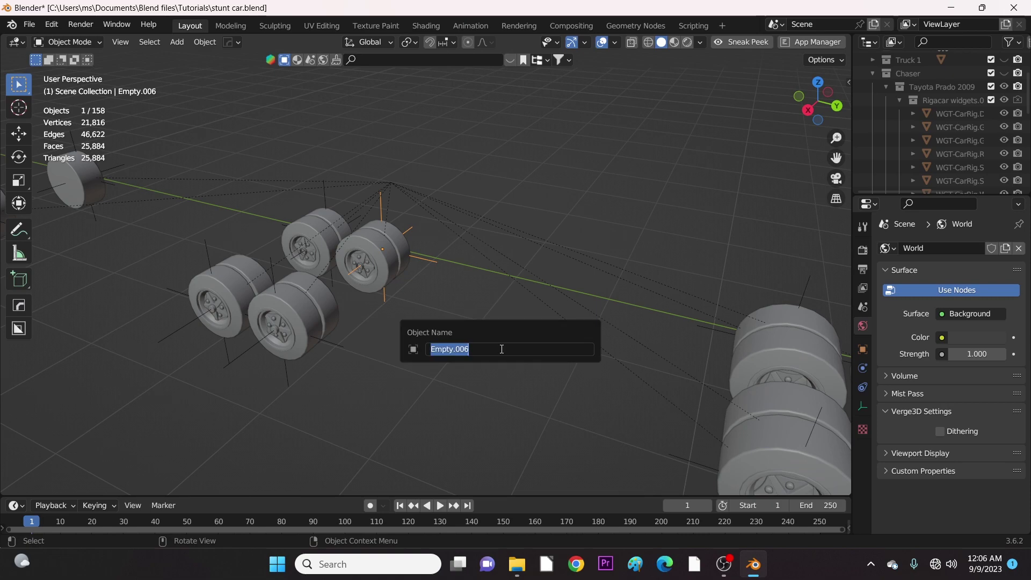
pyautogui.write('head1-wheel.bk')
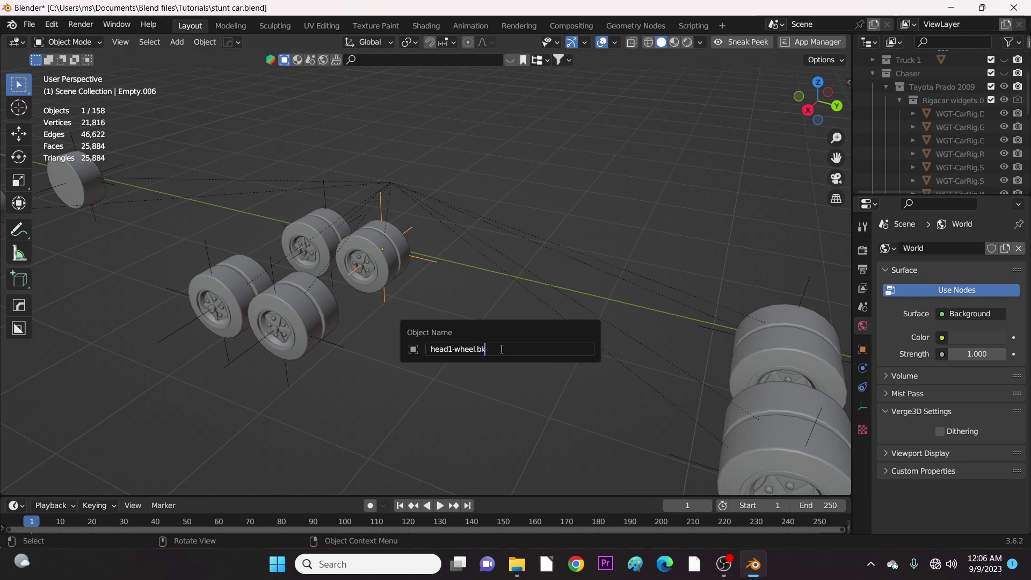
pyautogui.write('.r')
pyautogui.press('Return')
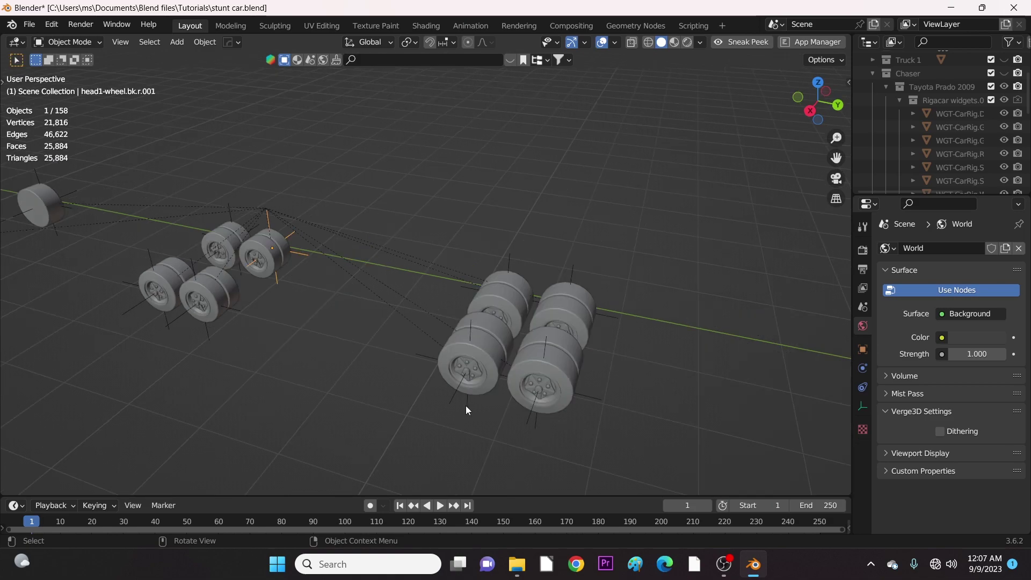
# Rename the first trailer axle's left wheel empty as tail1-wheel.bk.l.
pyautogui.click(465, 405)
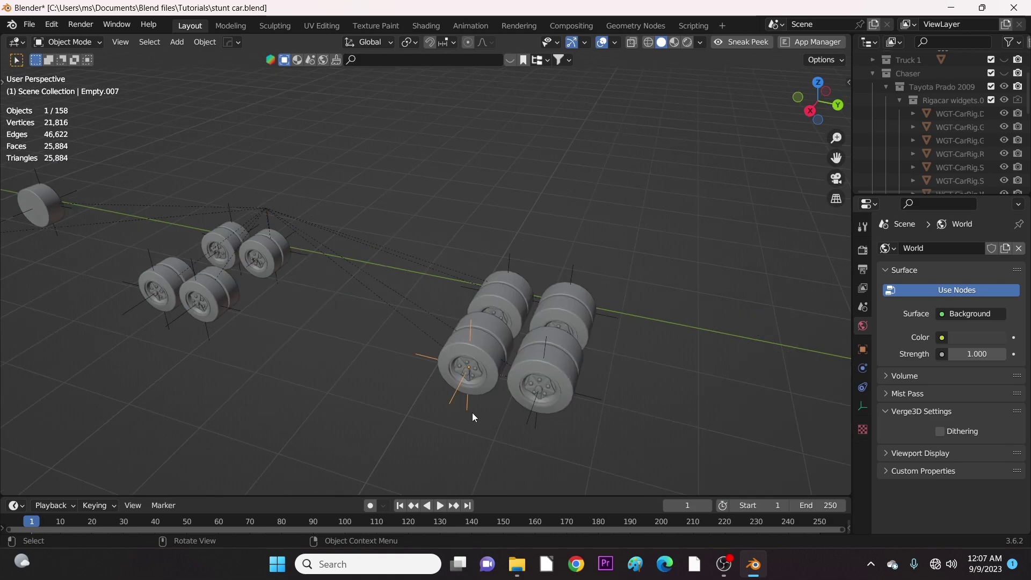
pyautogui.press('F2')
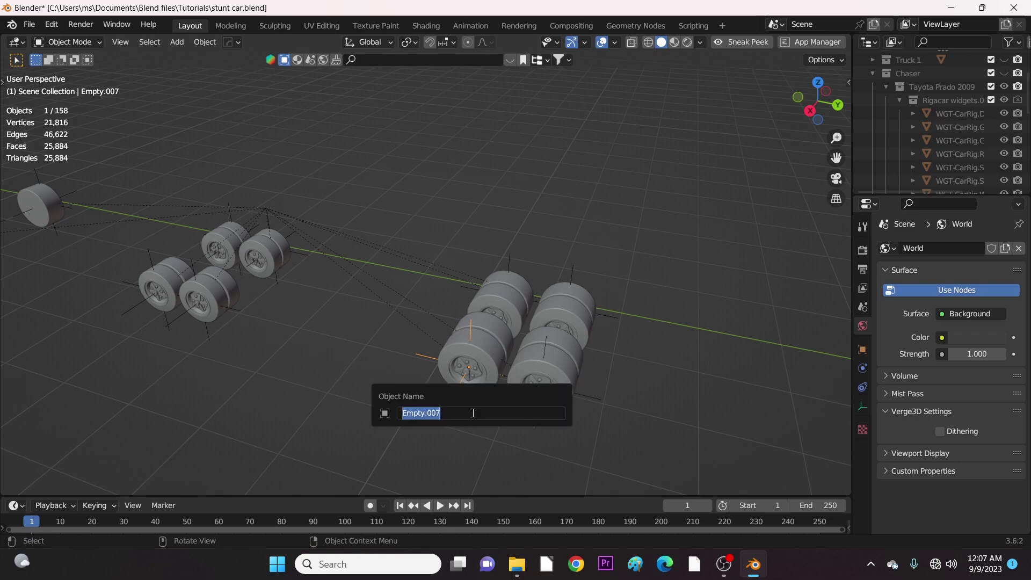
pyautogui.write('ta')
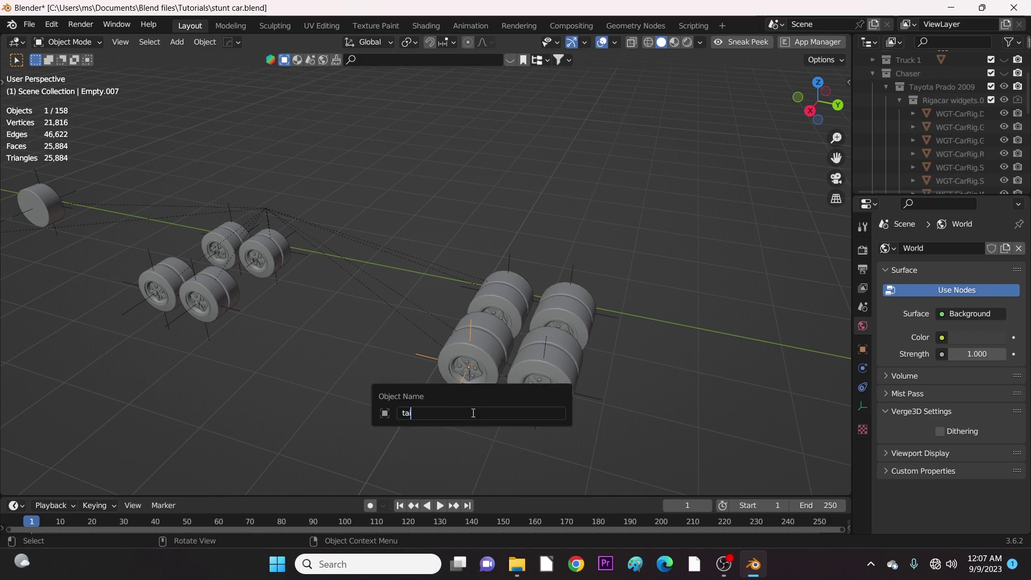
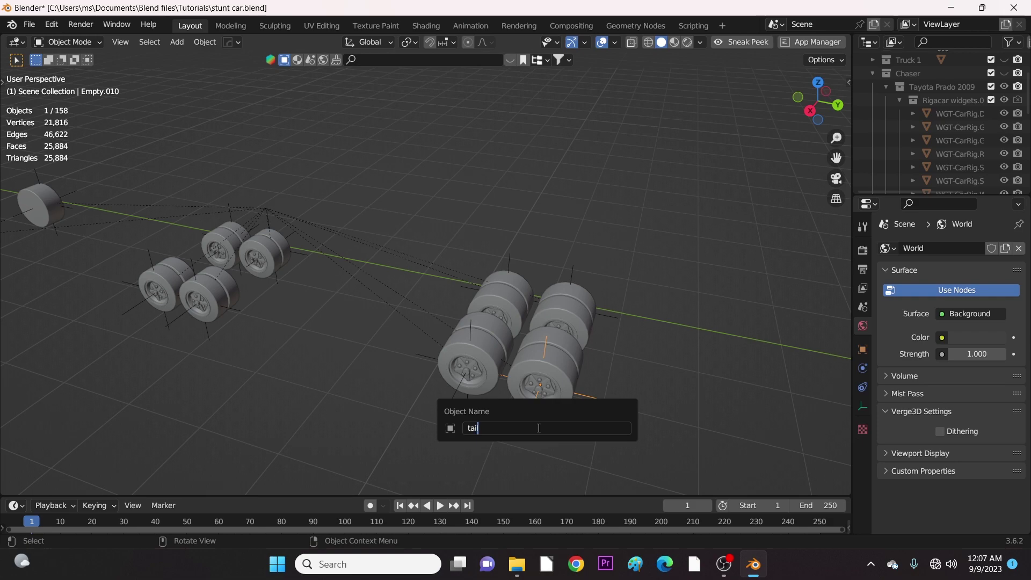
# Rename the second trailer axle's left wheel empty as tail1-wheel.bk.l.
pyautogui.write('-')
pyautogui.write('wheel')
pyautogui.write('.')
pyautogui.write('bk')
pyautogui.write('.')
pyautogui.write('l')
pyautogui.press('Return')
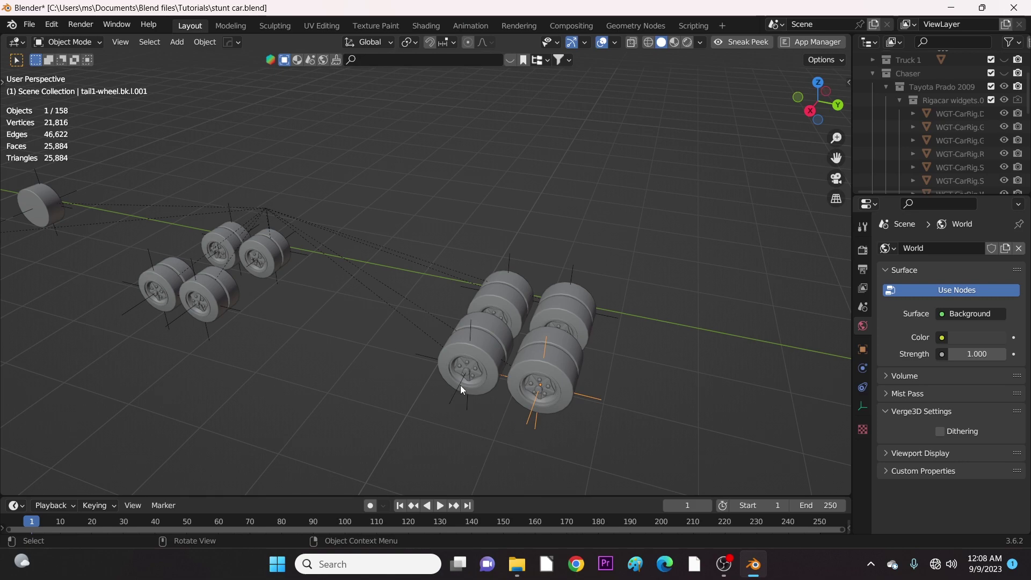
# Rename the first trailer axle's right wheel empty as tail1-wheel.bk.r.
pyautogui.click(466, 405)
pyautogui.moveTo(584, 385); pyautogui.dragTo(607, 427, button='middle')
pyautogui.click(584, 375)
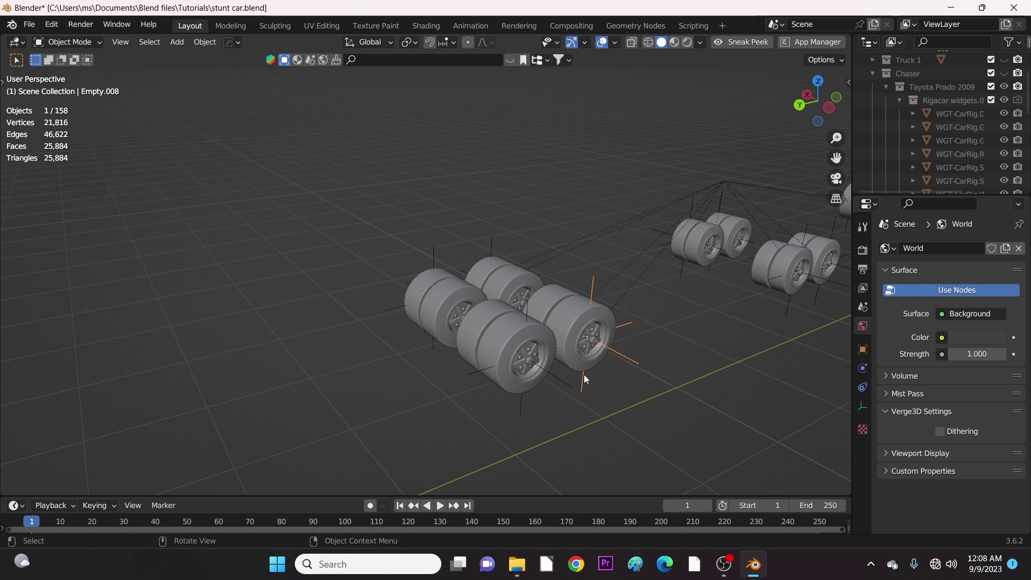
pyautogui.press('F2')
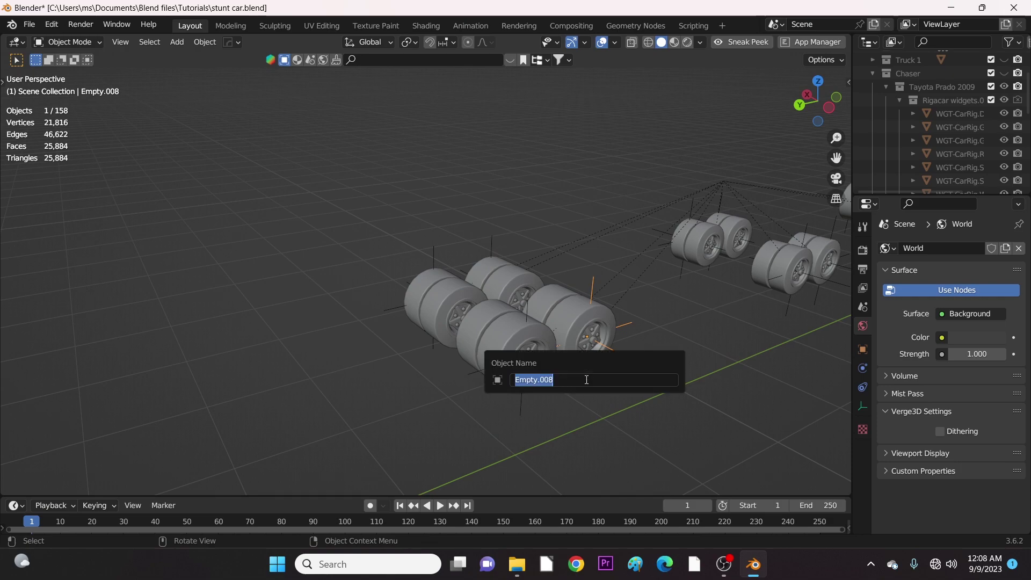
pyautogui.write('tail1-wheel.bk.r')
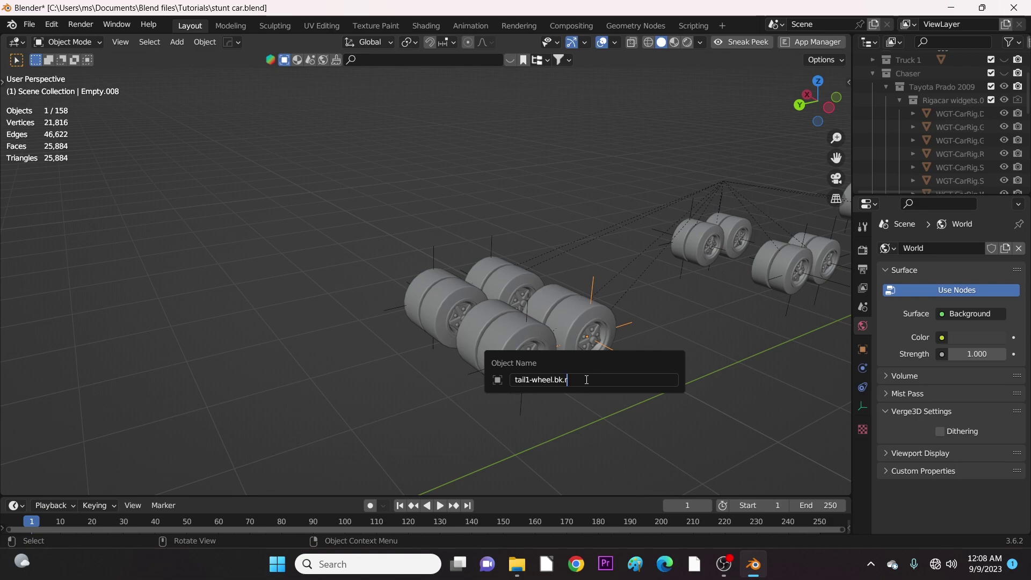
pyautogui.press('Return')
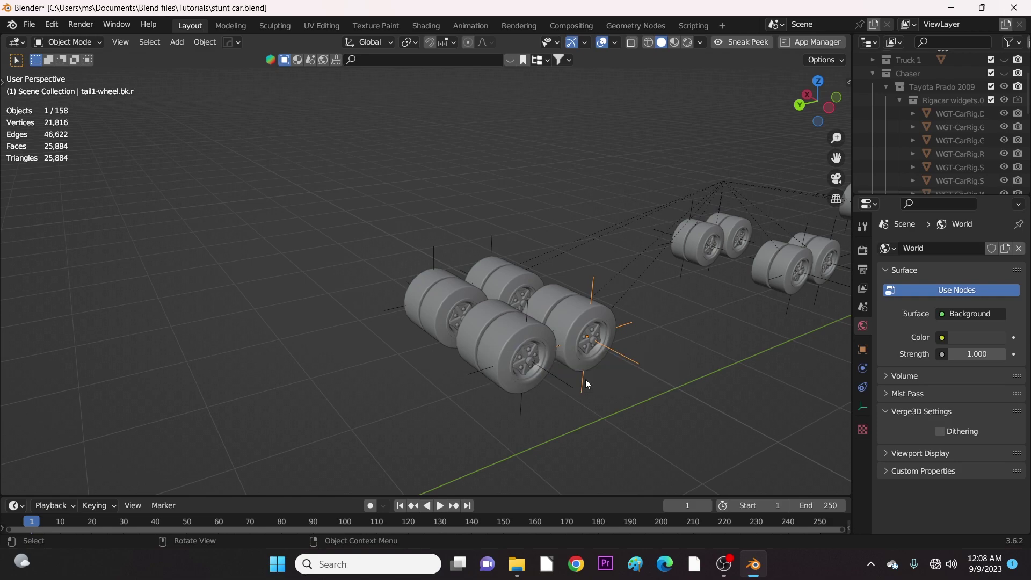
# Rename the second trailer axle's right wheel empty as tail1-wheel.bk.r.
pyautogui.click(520, 403)
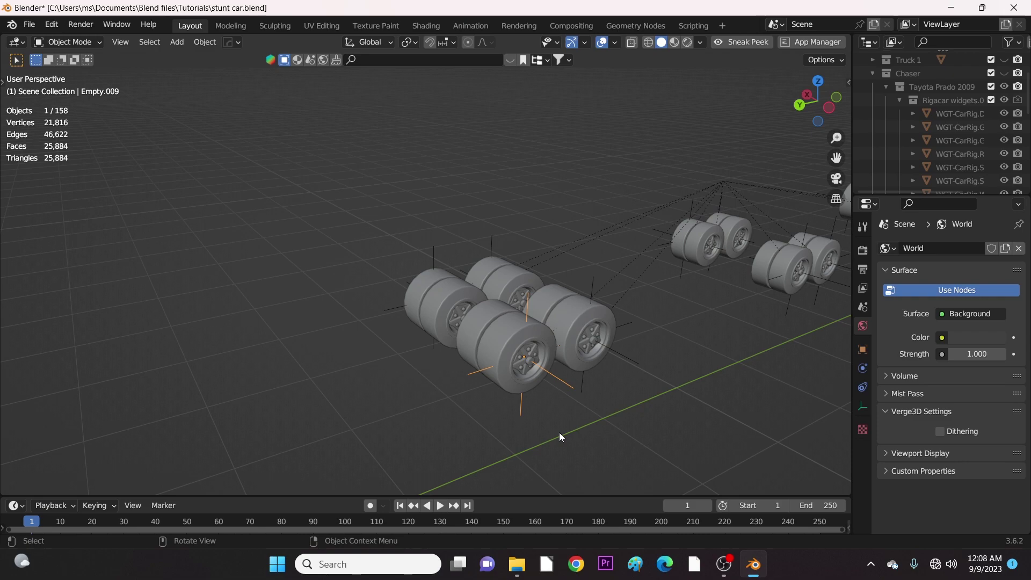
pyautogui.press('F2')
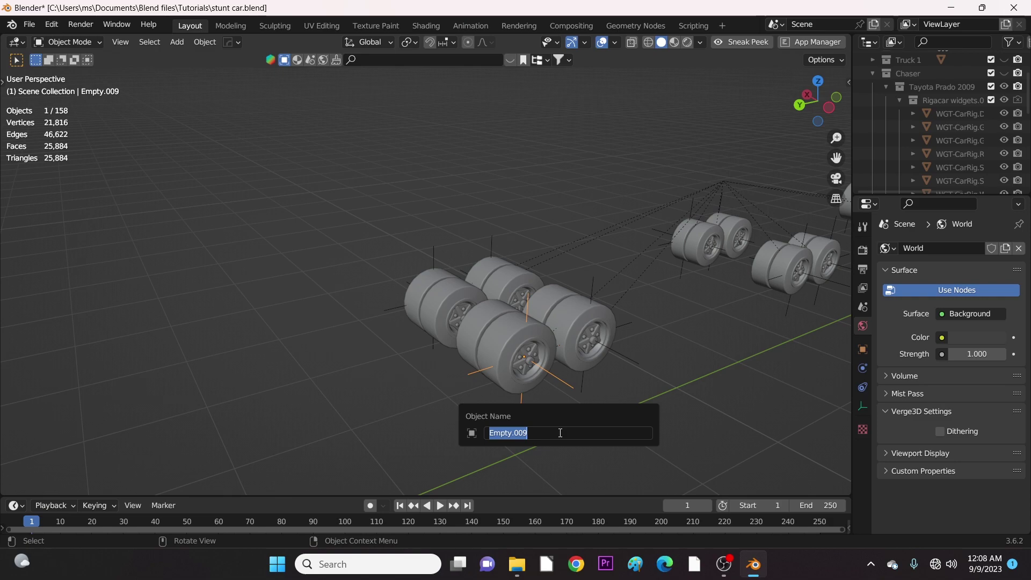
pyautogui.write('b')
pyautogui.press('BackSpace')
pyautogui.write('tail1-wheel.bk.')
pyautogui.write('r')
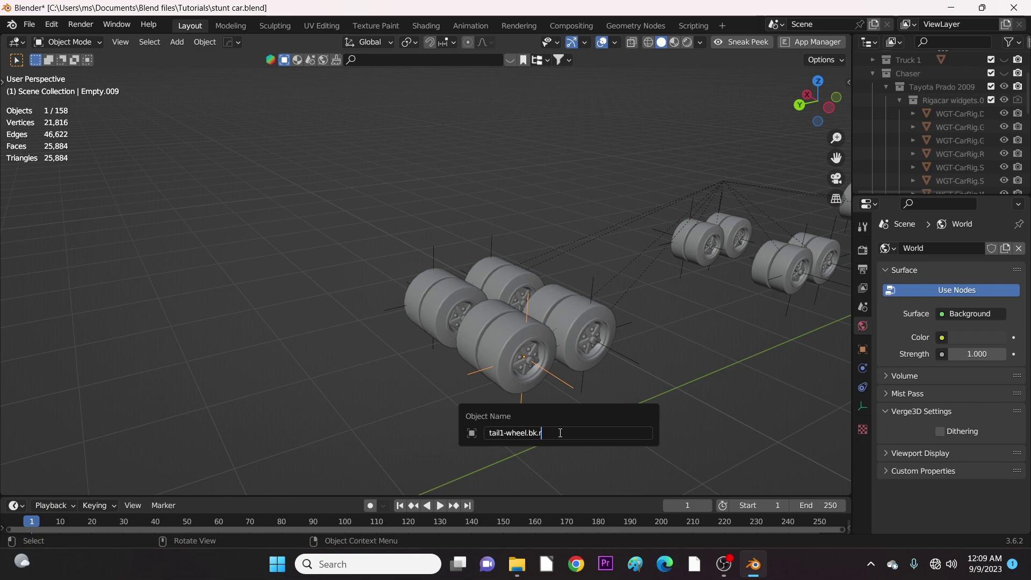
pyautogui.press('Return')
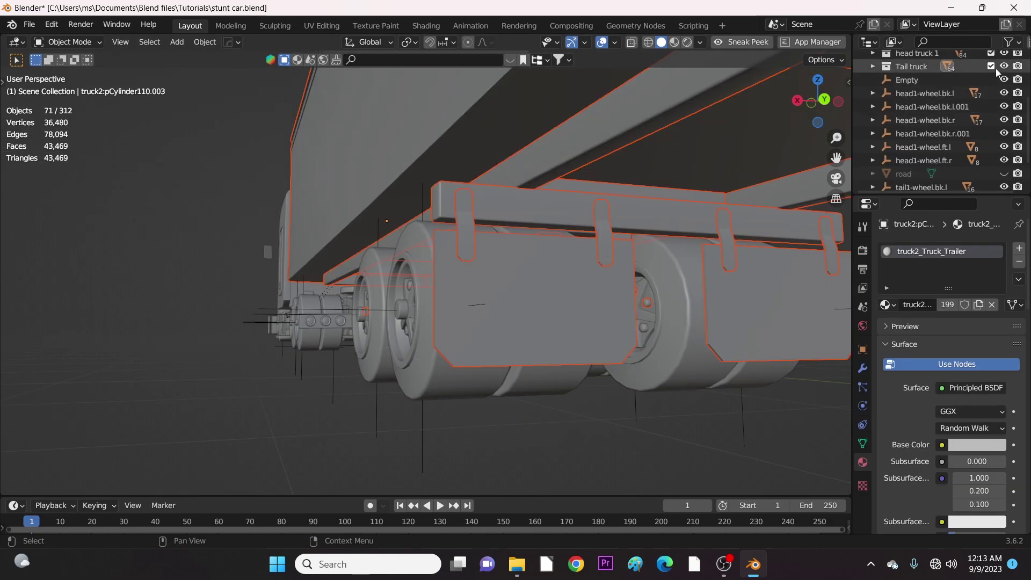
# Hide the Tail truck wheel collection so only the selected trailer body parts remain at the trailer.
pyautogui.click(1003, 66)
pyautogui.moveTo(597, 243); pyautogui.dragTo(611, 284, button='middle')
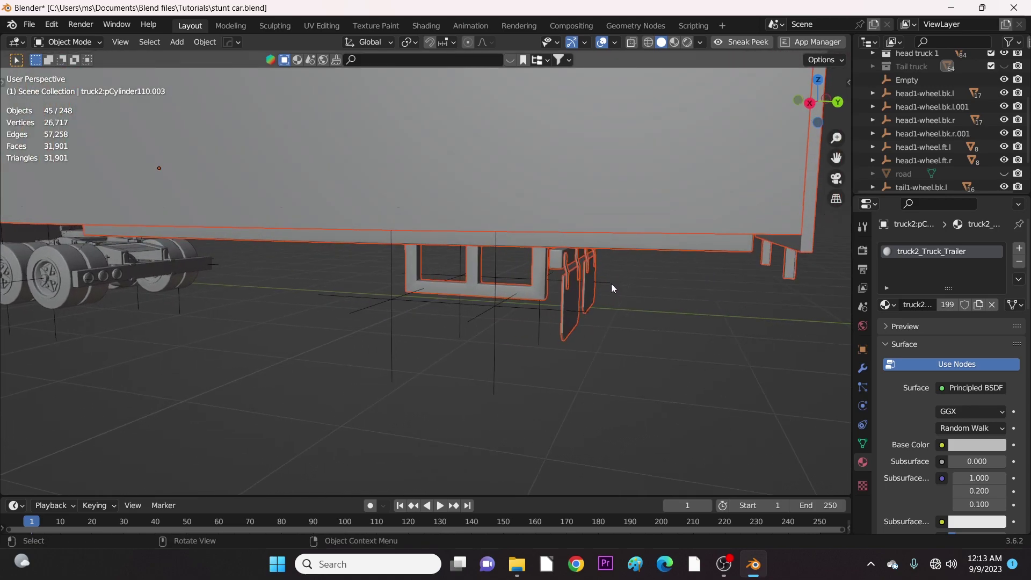
pyautogui.scroll(-2, 607, 282)
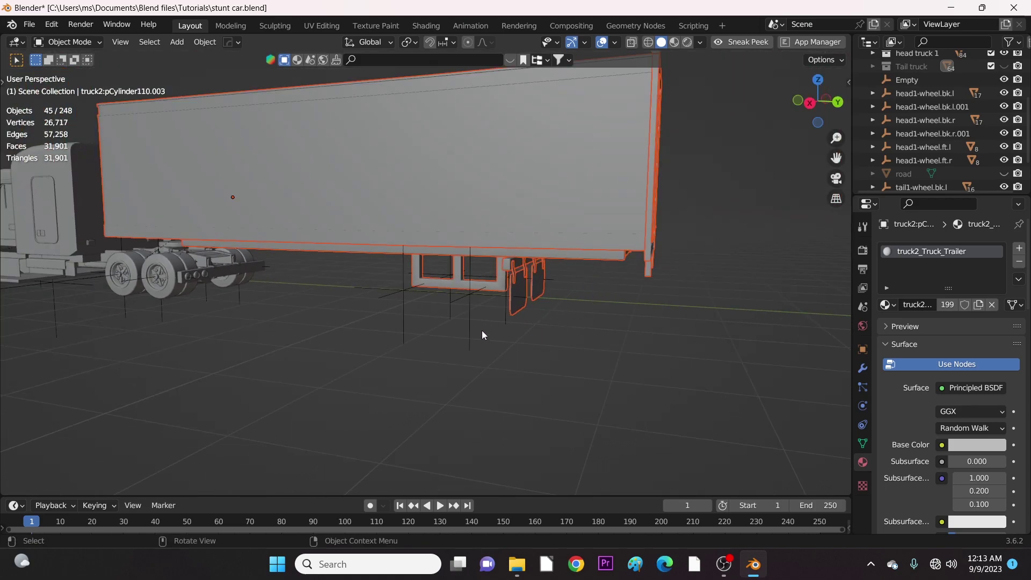
pyautogui.moveTo(484, 344); pyautogui.dragTo(609, 329, button='middle')
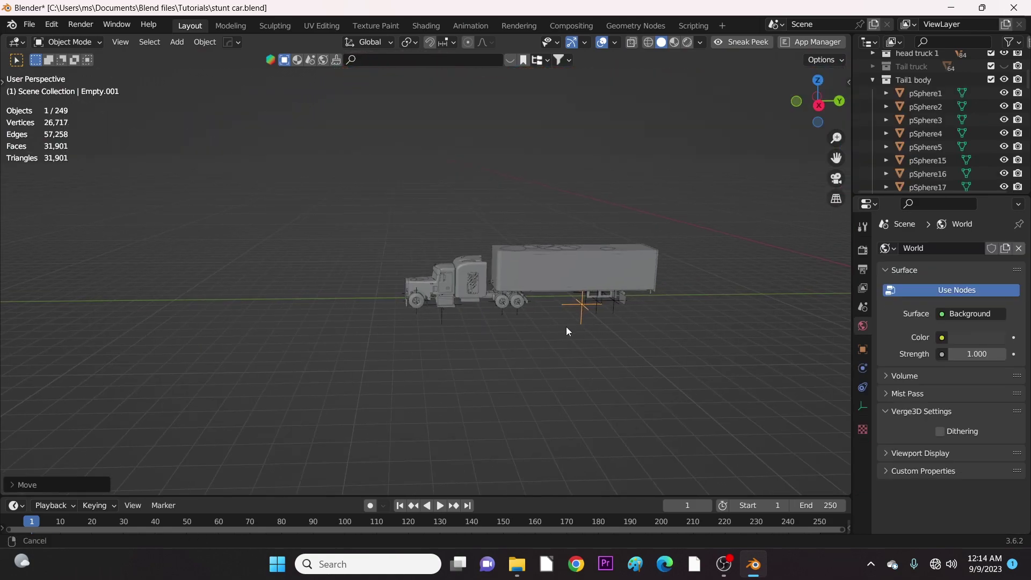
# Move the new body empty along the Y axis to sit beneath the trailer.
pyautogui.moveTo(566, 327)
pyautogui.mouseDown(button='middle')
pyautogui.moveTo(555, 323)
pyautogui.moveTo(603, 358)
pyautogui.moveTo(576, 321)
pyautogui.mouseUp(button='middle')
pyautogui.press('g')
pyautogui.press('y')
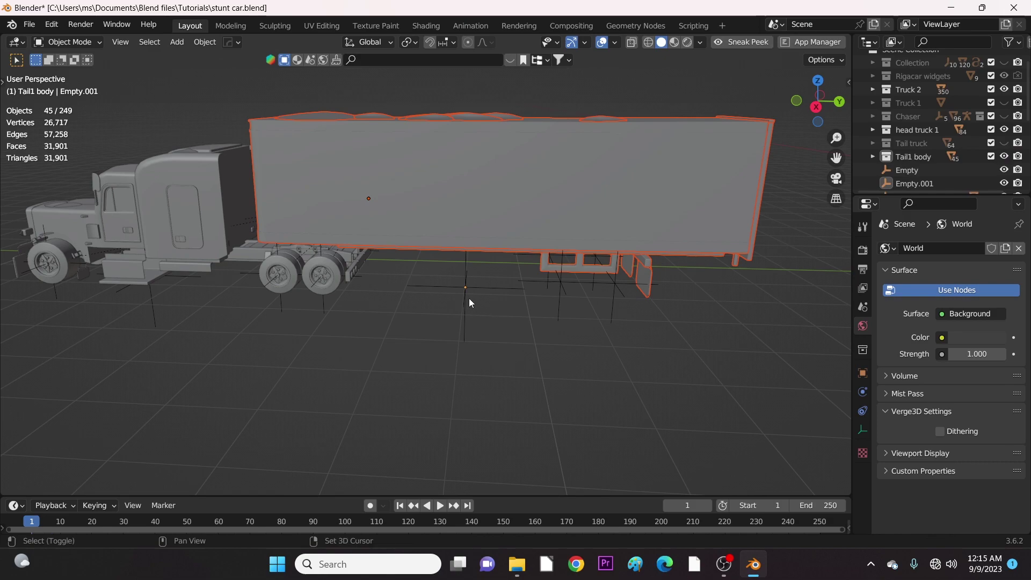
# Parent the selected trailer body parts to the empty beneath the trailer with Object (Keep Transform).
pyautogui.keyDown('shift'); pyautogui.click(464, 299); pyautogui.keyUp('shift')
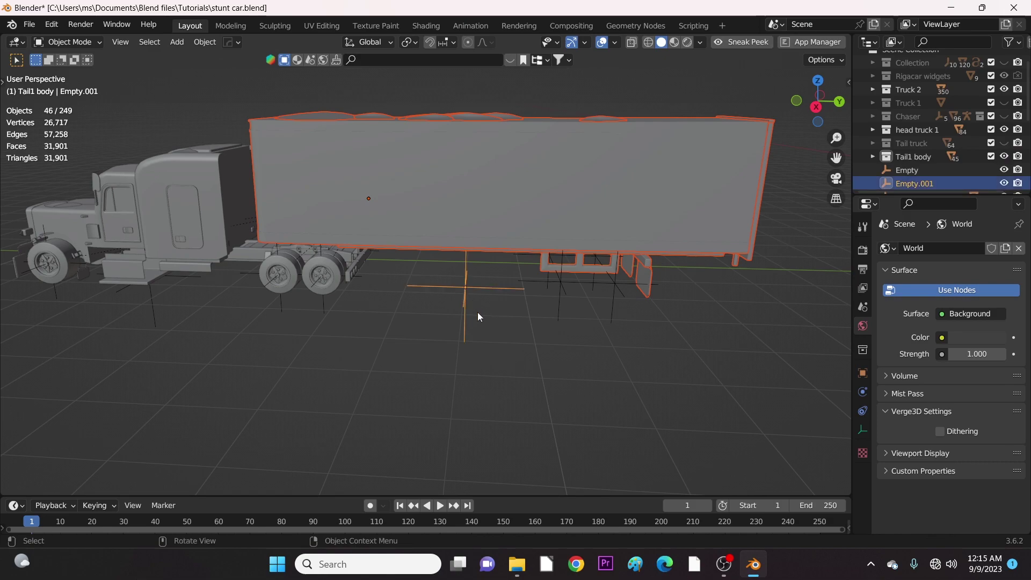
pyautogui.hotkey('ctrl', 'p')
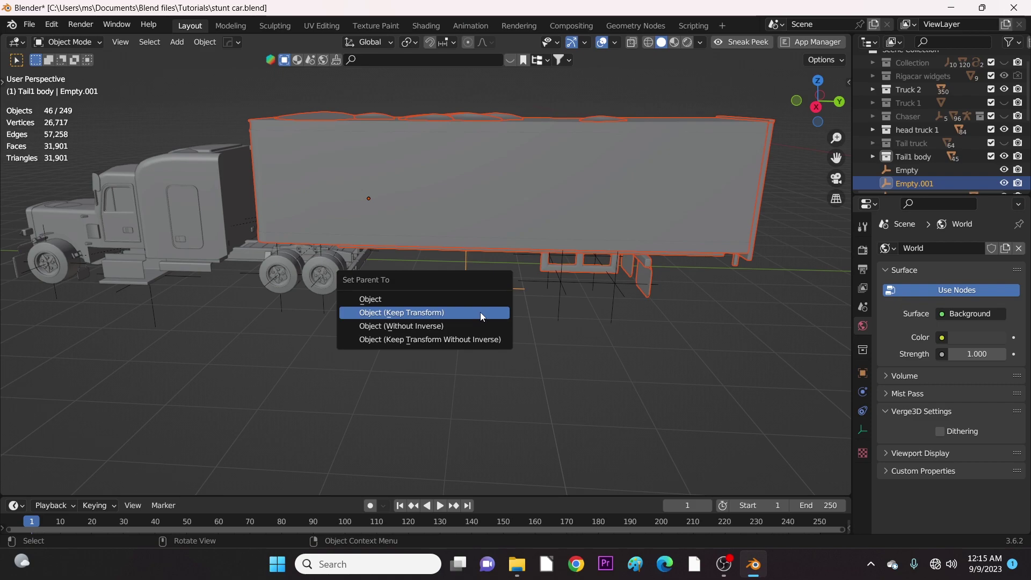
pyautogui.click(479, 314)
pyautogui.moveTo(519, 350); pyautogui.dragTo(528, 324, button='middle')
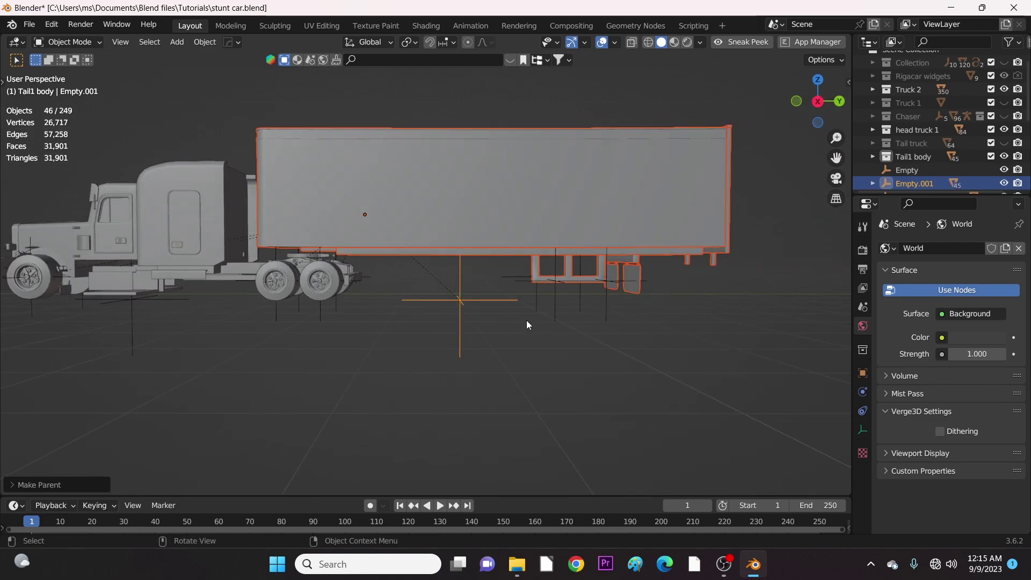
# Rename the trailer body's parent empty as tail1-body.
pyautogui.press('F2')
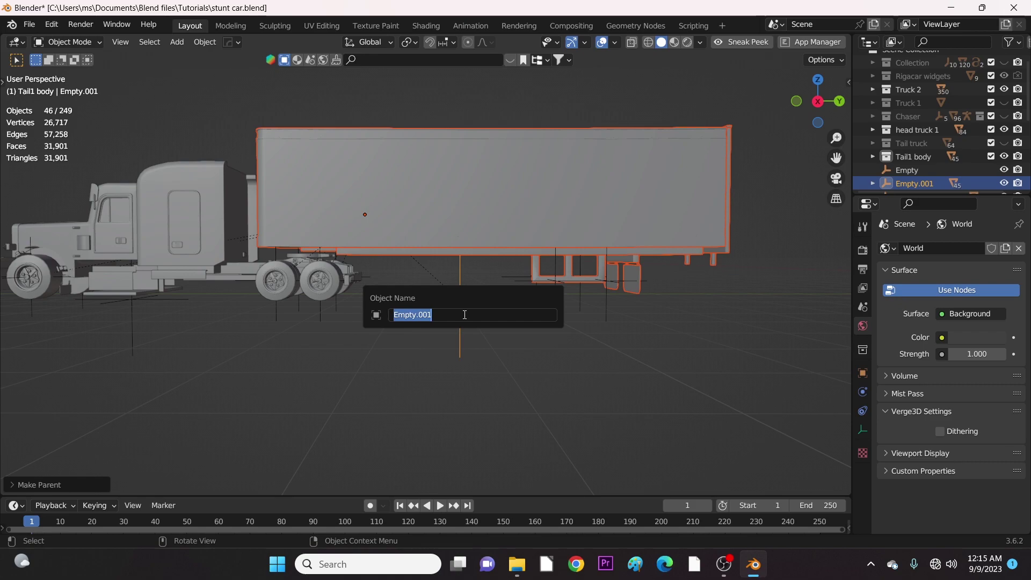
pyautogui.write('tail1-body')
pyautogui.press('Return')
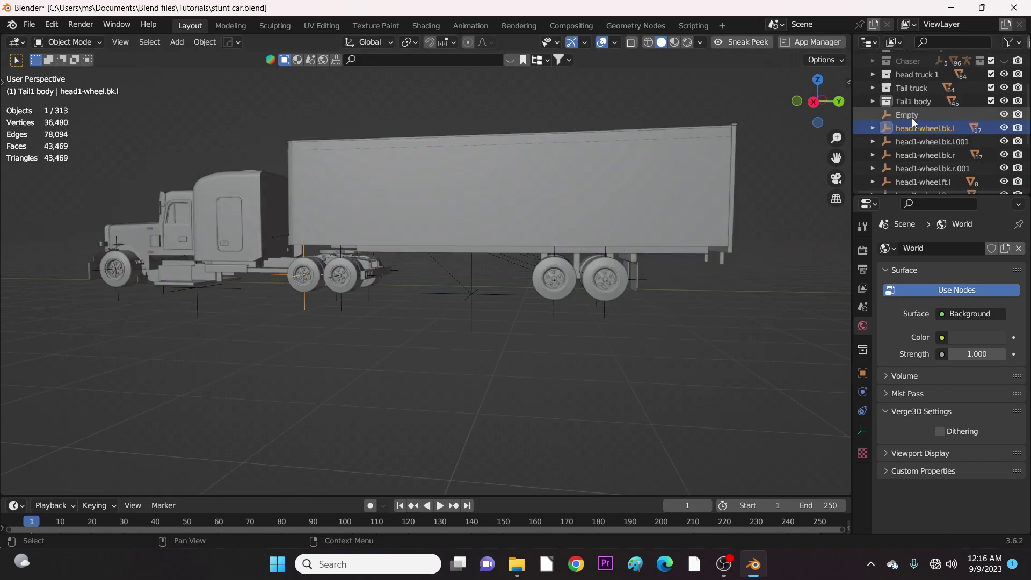
# Rename the empty beneath the truck head as head1-body.
pyautogui.click(911, 116)
pyautogui.press('F2')
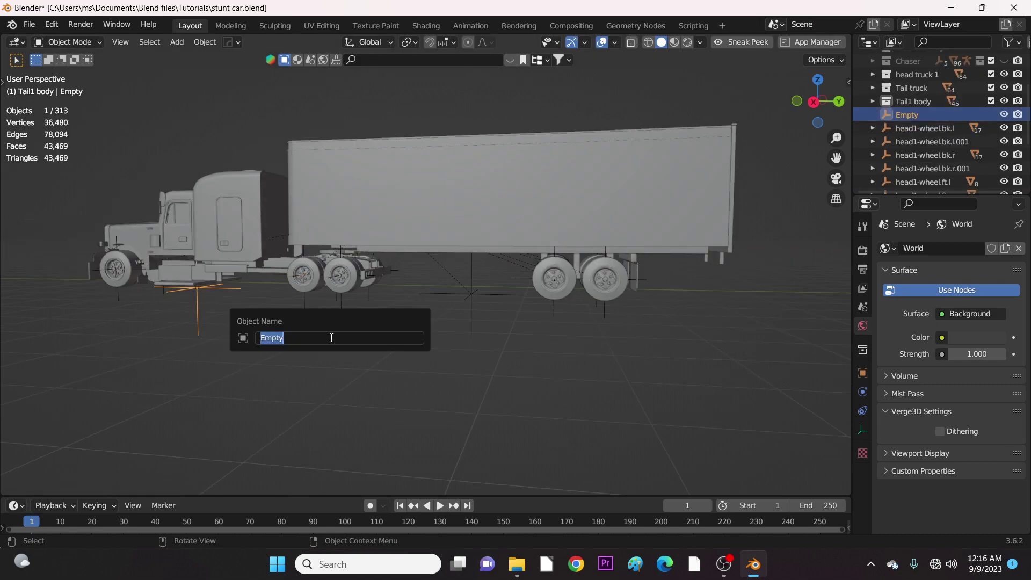
pyautogui.write('head1-body')
pyautogui.press('Return')
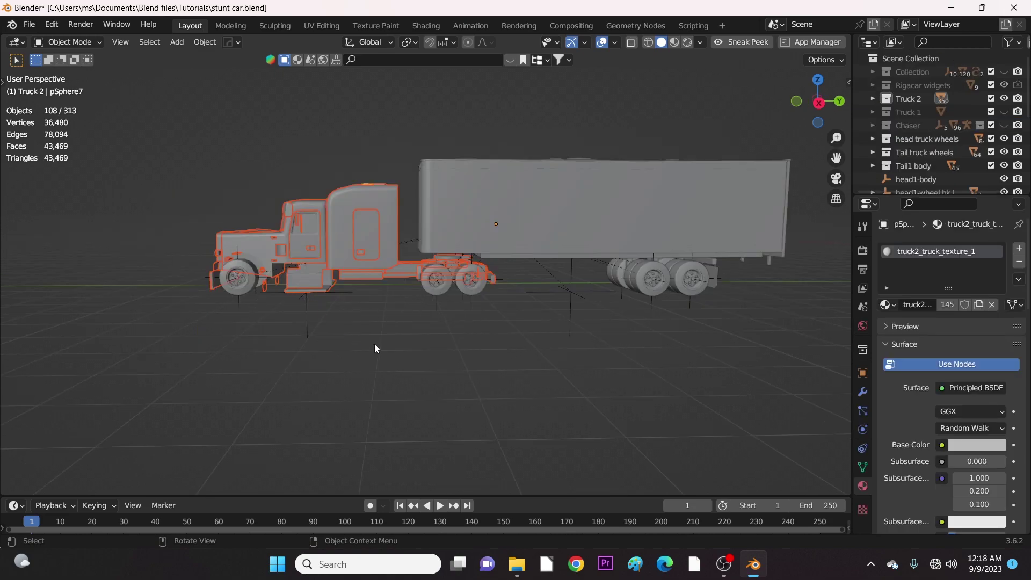
# Parent the selected truck head body parts to the head1-body empty with Object (Keep Transform).
pyautogui.scroll(2, 380, 343)
pyautogui.keyDown('shift'); pyautogui.moveTo(273, 295); pyautogui.dragTo(462, 355, button='middle'); pyautogui.keyUp('shift')
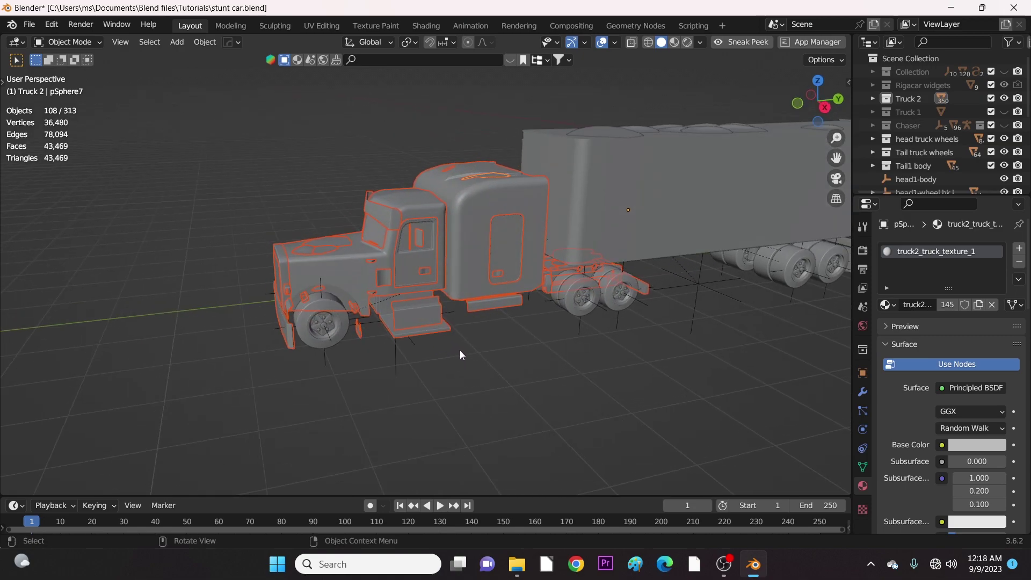
pyautogui.moveTo(459, 350); pyautogui.dragTo(351, 329, button='middle')
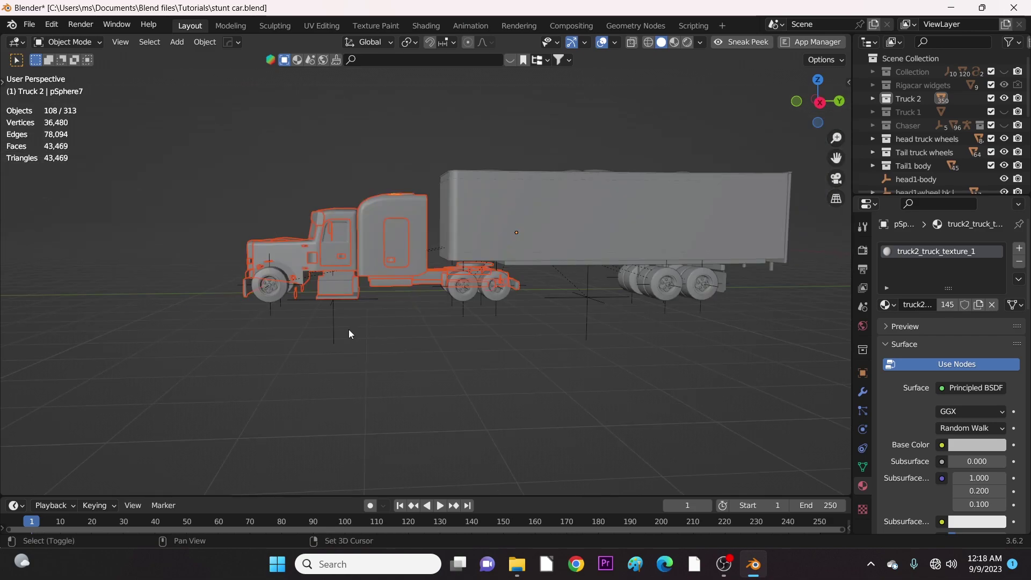
pyautogui.keyDown('shift'); pyautogui.click(334, 321); pyautogui.keyUp('shift')
pyautogui.moveTo(410, 376); pyautogui.dragTo(438, 369, button='middle')
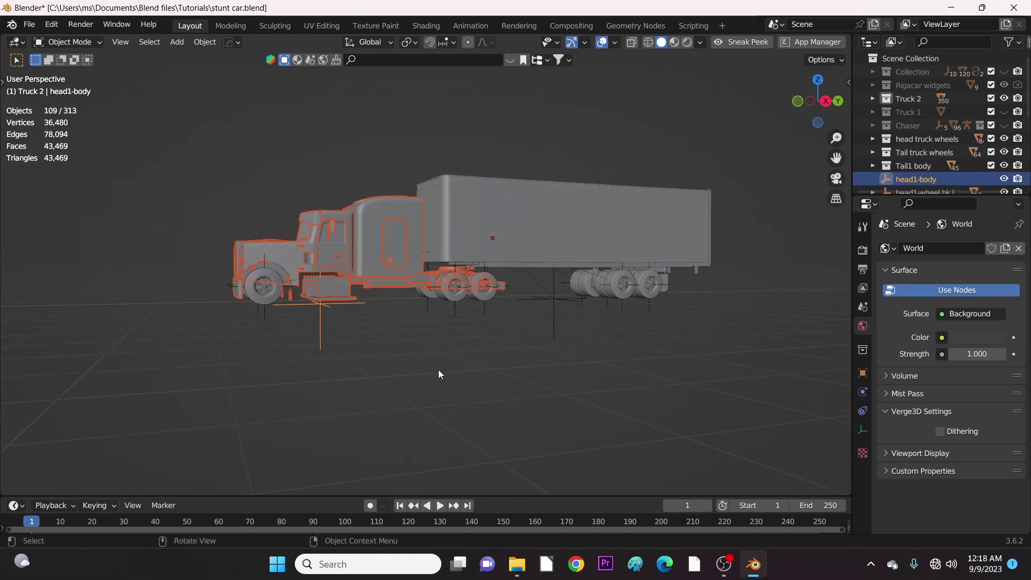
pyautogui.hotkey('ctrl', 'p')
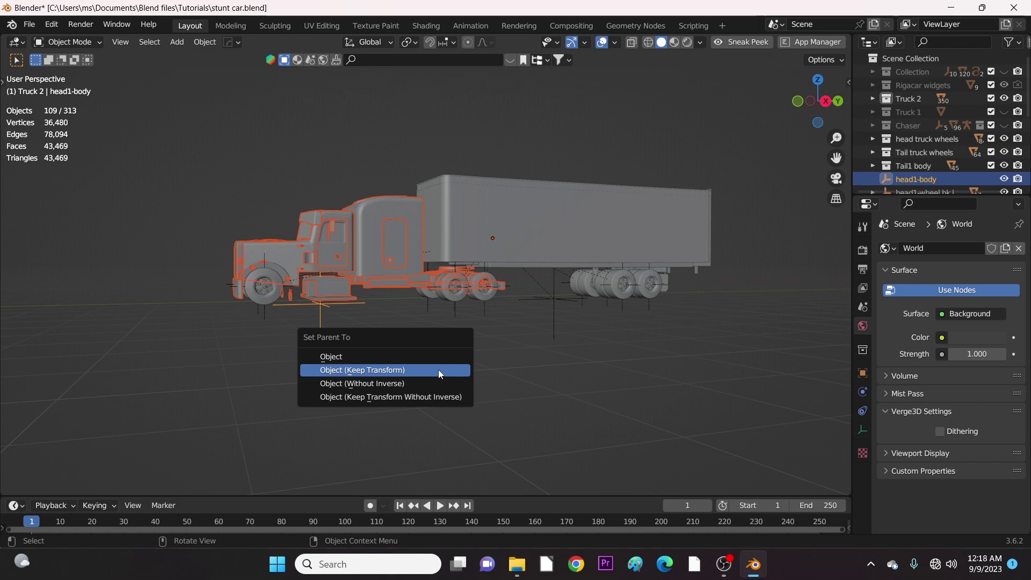
pyautogui.click(437, 369)
pyautogui.click(436, 365)
# Try moving the head1-body empty to test the body parenting, and check the empty's name.
pyautogui.moveTo(434, 364); pyautogui.dragTo(387, 249, button='middle')
pyautogui.click(387, 250)
pyautogui.press('g')
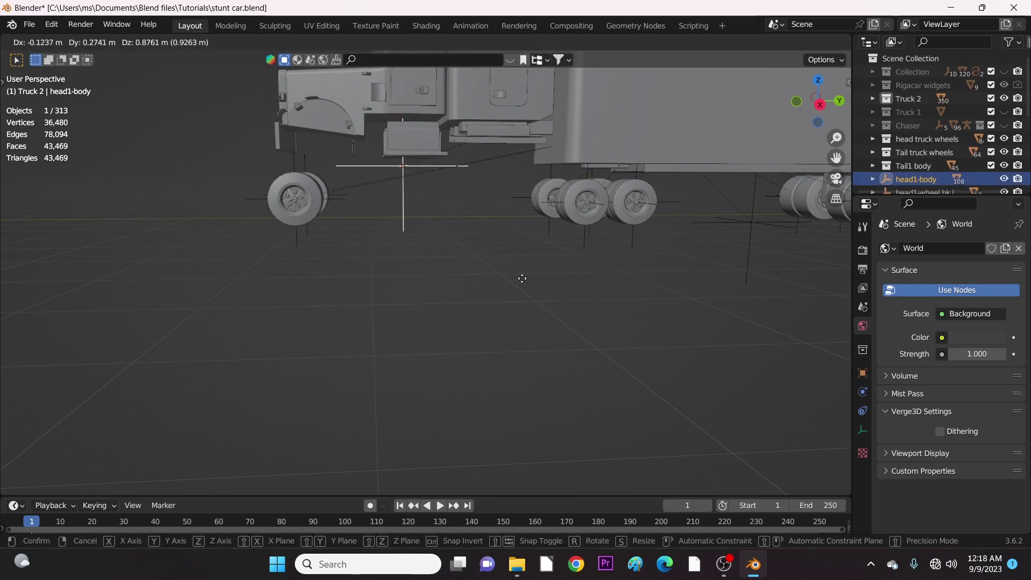
pyautogui.click(457, 298)
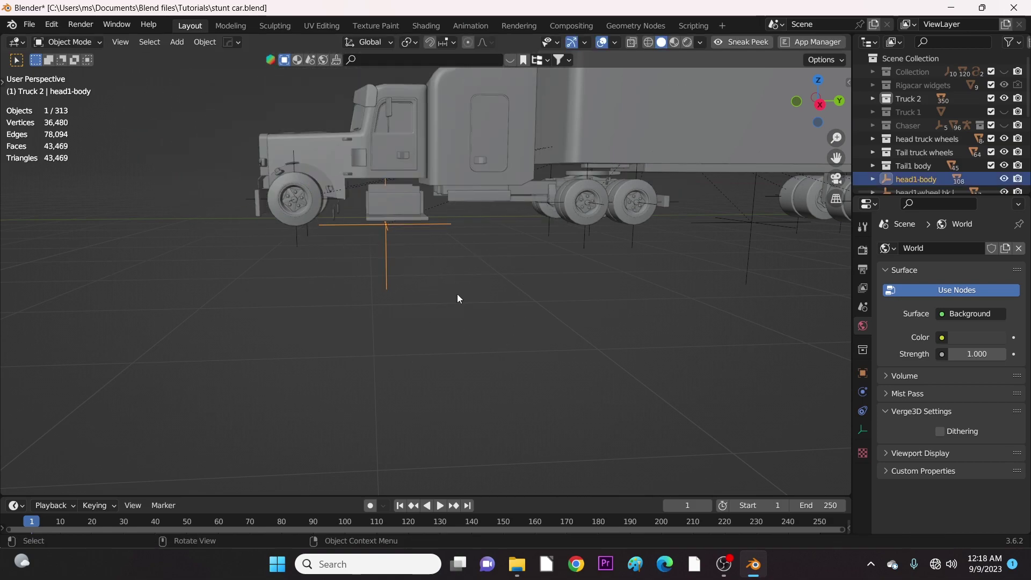
pyautogui.press('F2')
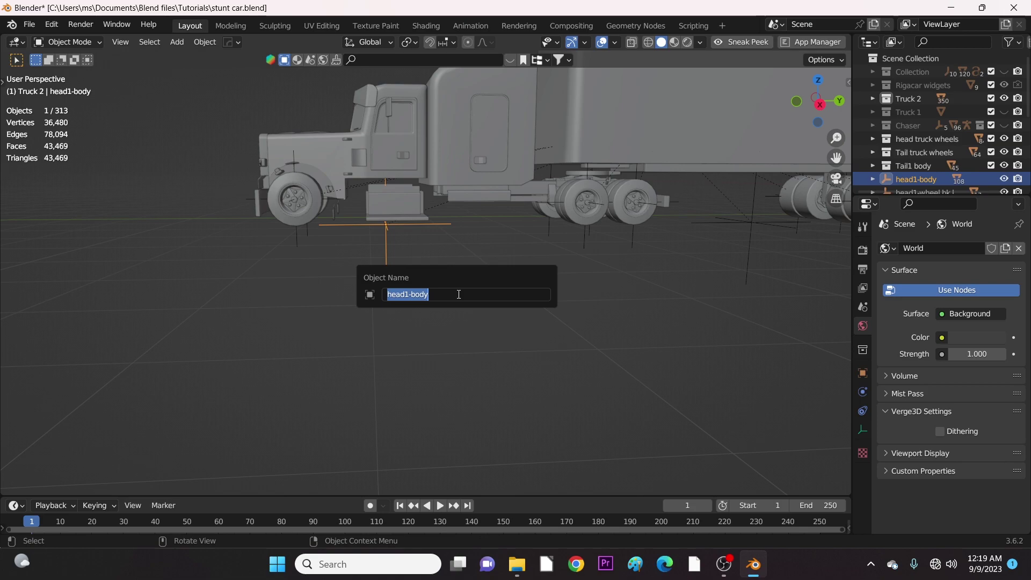
pyautogui.click(467, 383)
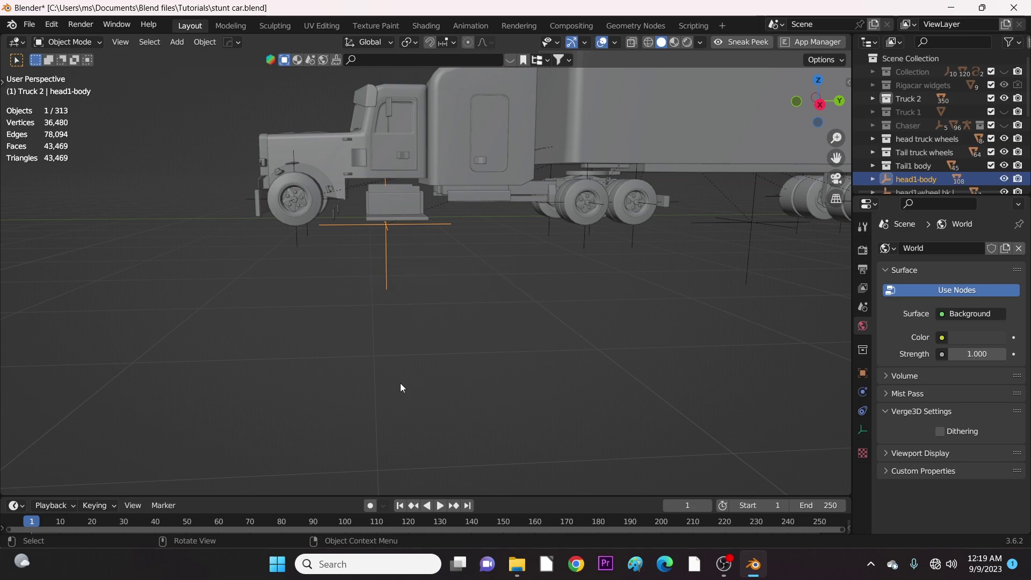
# Add a Car (deformation rig) armature to the truck head from its selected body and wheel empties.
pyautogui.keyDown('shift'); pyautogui.moveTo(421, 293); pyautogui.dragTo(465, 328, button='middle'); pyautogui.keyUp('shift')
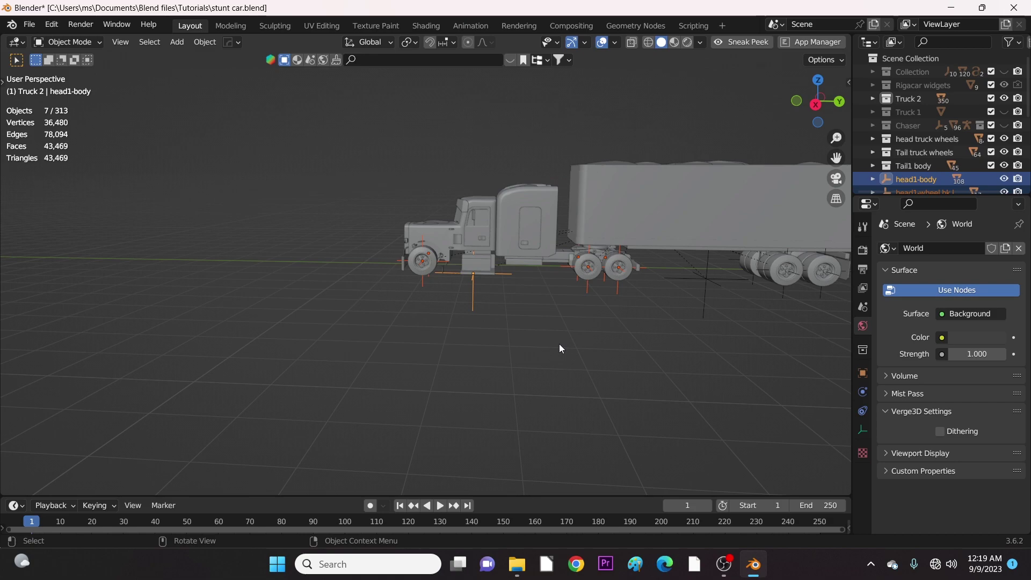
pyautogui.hotkey('shift', 'a')
pyautogui.moveTo(559, 343)
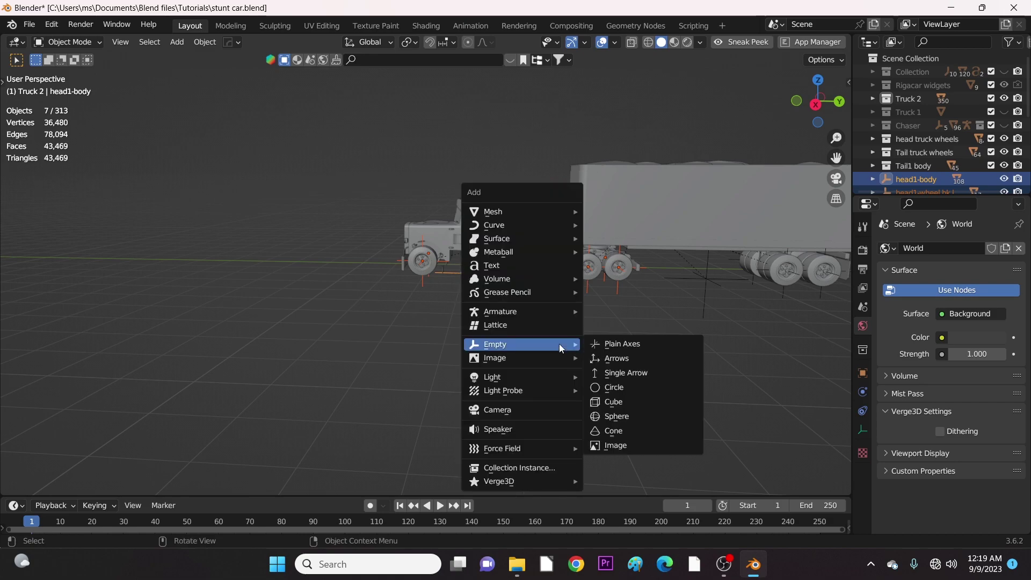
pyautogui.moveTo(549, 311)
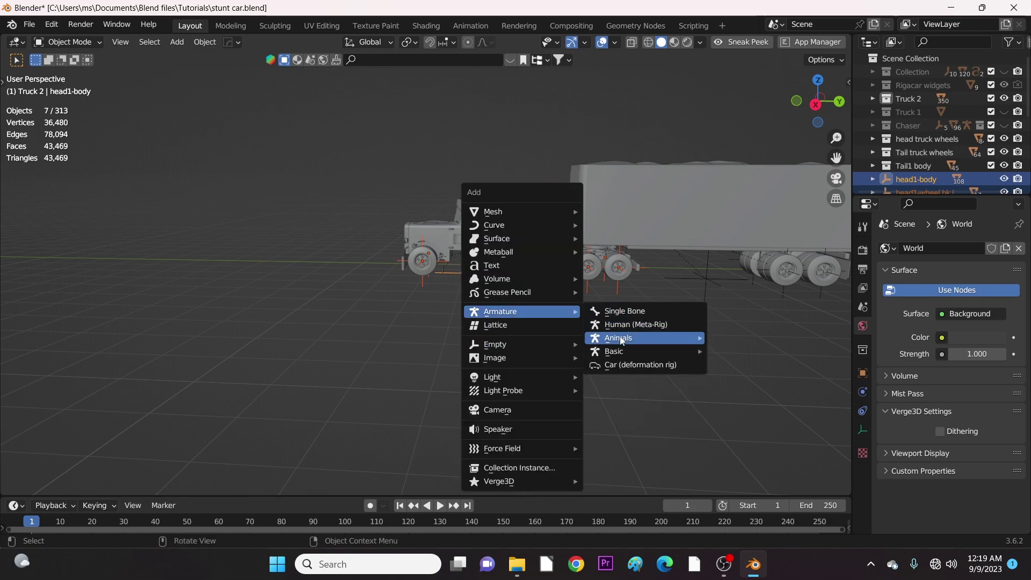
pyautogui.click(639, 363)
pyautogui.moveTo(498, 349)
pyautogui.mouseDown(button='middle')
pyautogui.moveTo(498, 333)
pyautogui.moveTo(540, 354)
pyautogui.moveTo(517, 340)
pyautogui.moveTo(419, 341)
pyautogui.moveTo(550, 324)
pyautogui.moveTo(490, 323)
pyautogui.moveTo(494, 332)
pyautogui.mouseUp(button='middle')
pyautogui.scroll(2, 498, 334)
pyautogui.scroll(2, 495, 329)
# Generate the animation rig from the truck head's car deformation rig.
pyautogui.press('n')
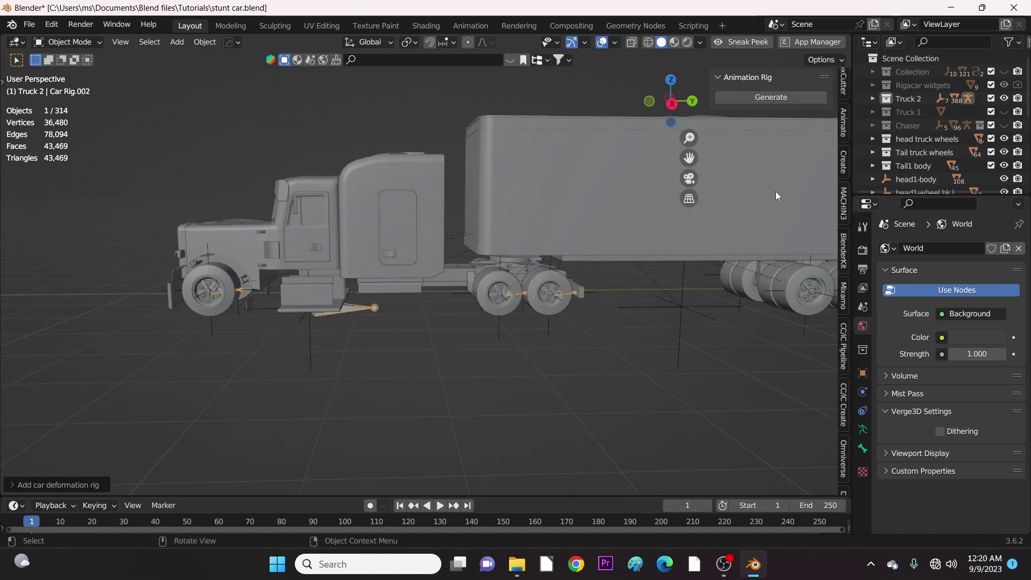
pyautogui.click(776, 97)
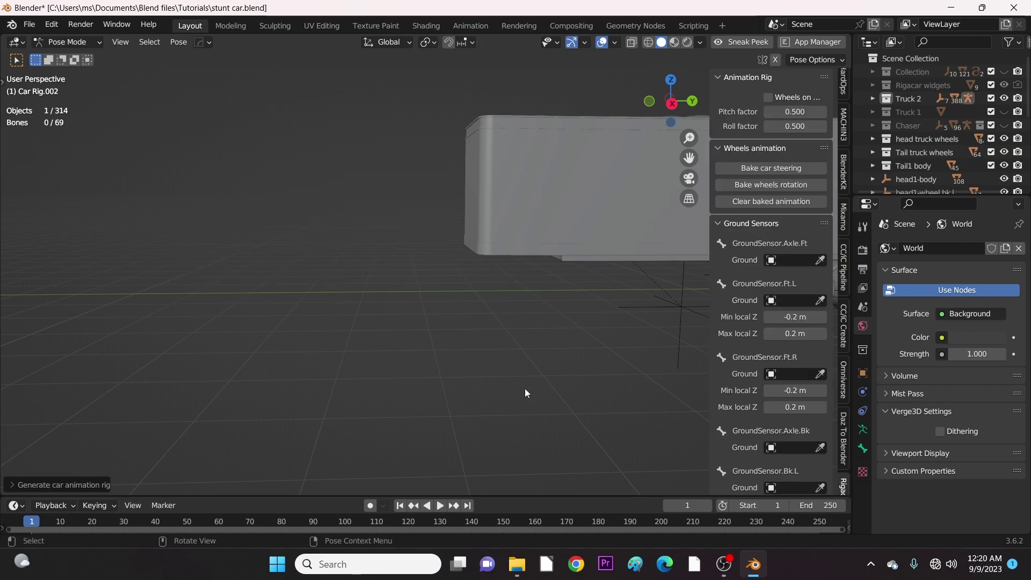
pyautogui.scroll(-5, 459, 373)
pyautogui.moveTo(431, 379); pyautogui.dragTo(394, 408, button='middle')
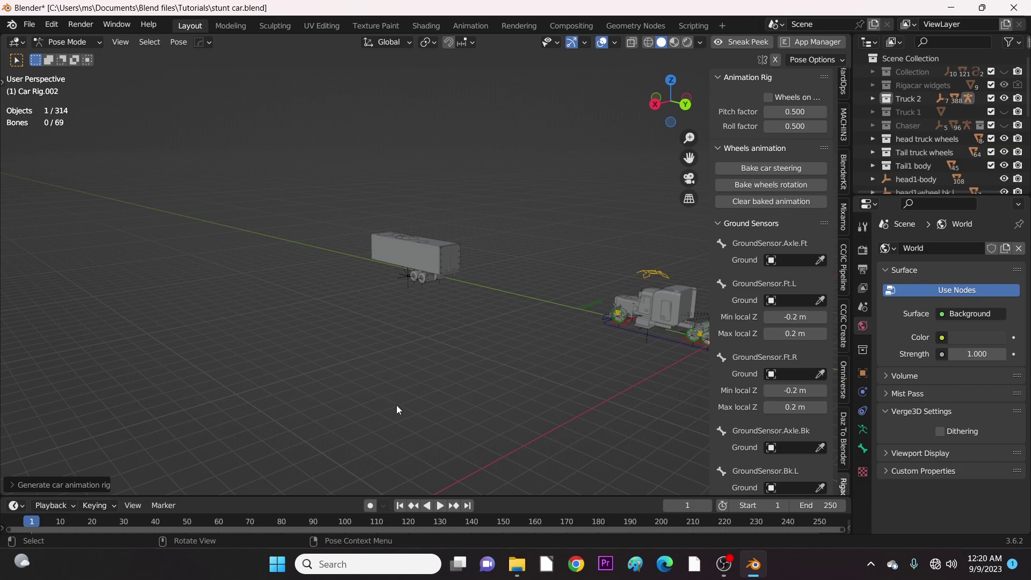
pyautogui.keyDown('shift'); pyautogui.moveTo(505, 420); pyautogui.dragTo(359, 360, button='middle'); pyautogui.keyUp('shift')
pyautogui.scroll(5, 465, 302)
pyautogui.keyDown('shift'); pyautogui.moveTo(473, 263); pyautogui.dragTo(453, 386, button='middle'); pyautogui.keyUp('shift')
# Try moving the truck rig's Root control along the Y axis to test how the truck follows.
pyautogui.click(411, 367)
pyautogui.click(461, 305)
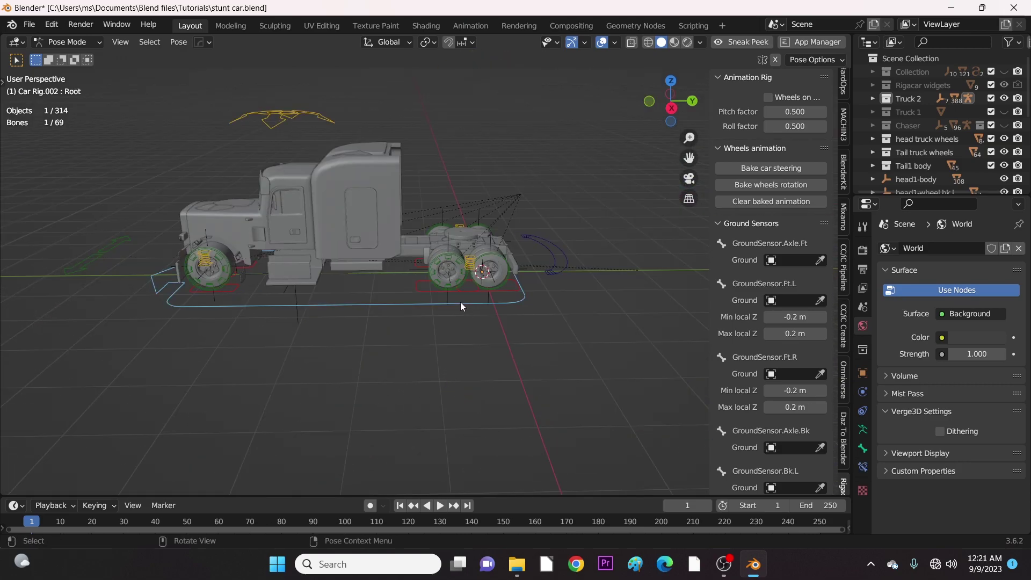
pyautogui.press('g')
pyautogui.press('y')
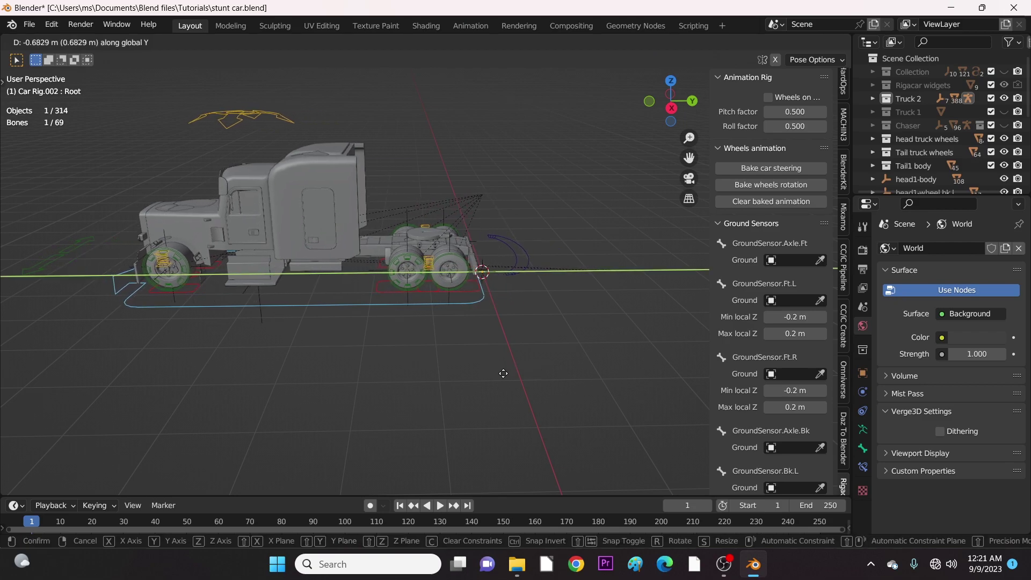
pyautogui.click(528, 389)
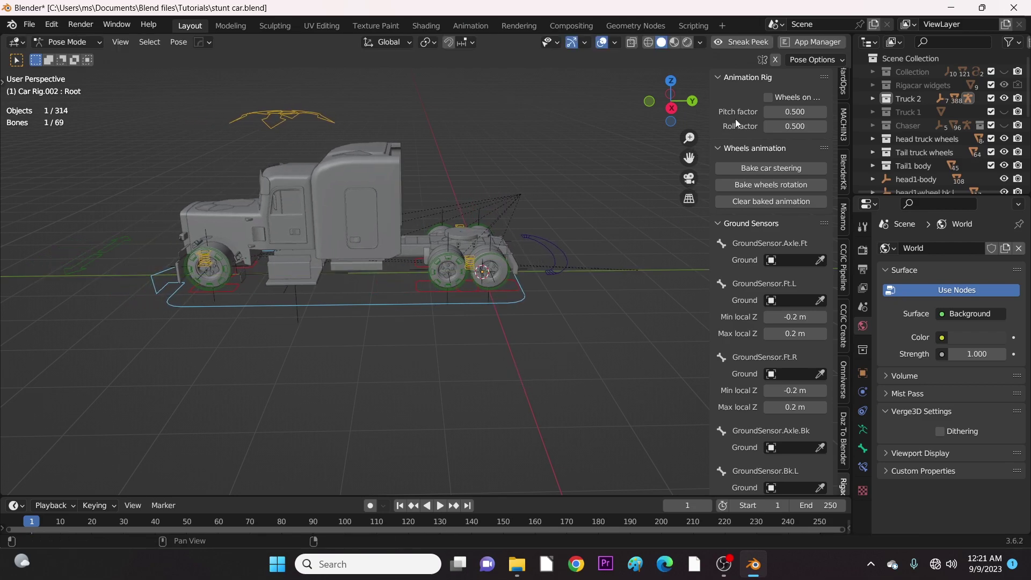
# Enable the rig's "Wheels on ..." animation option and test it by moving the Root control along the Y axis.
pyautogui.click(768, 99)
pyautogui.press('g')
pyautogui.press('y')
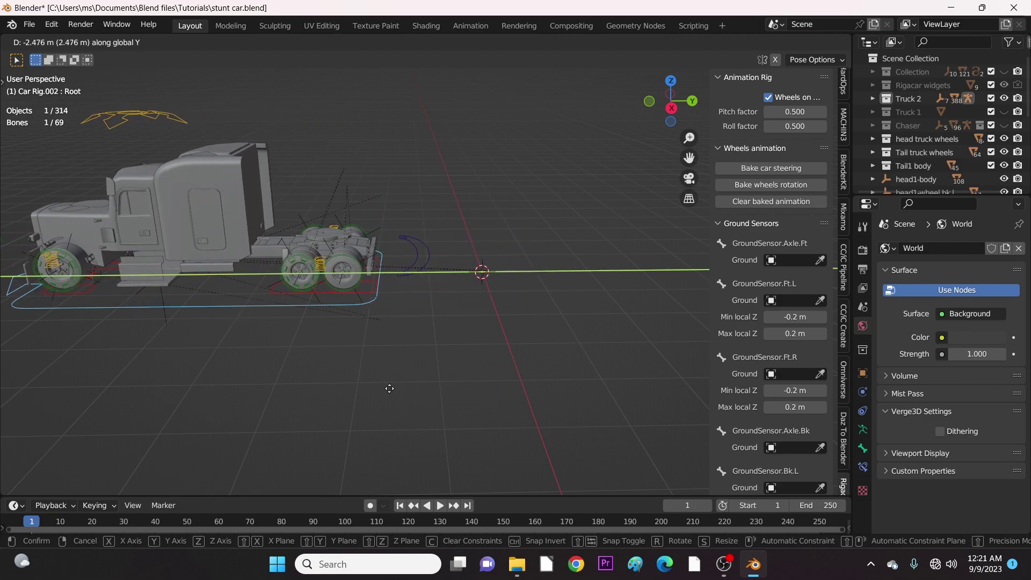
# Return to Object Mode and add a Car (deformation rig) armature to the trailer from its selected body and wheel empties.
pyautogui.press('Tab')
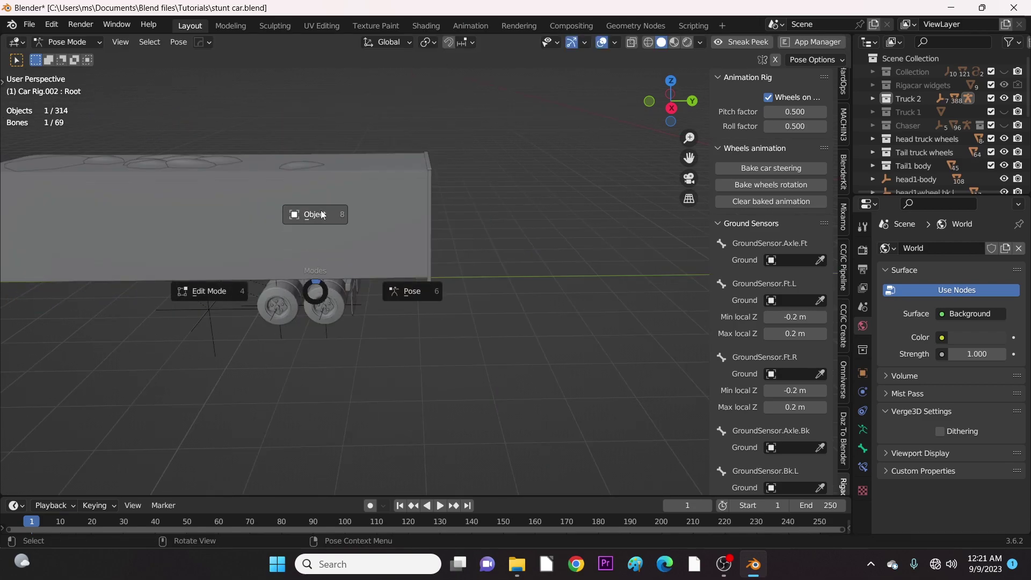
pyautogui.click(320, 210)
pyautogui.keyDown('shift'); pyautogui.moveTo(134, 373); pyautogui.dragTo(357, 283, button='middle'); pyautogui.keyUp('shift')
pyautogui.click(335, 304)
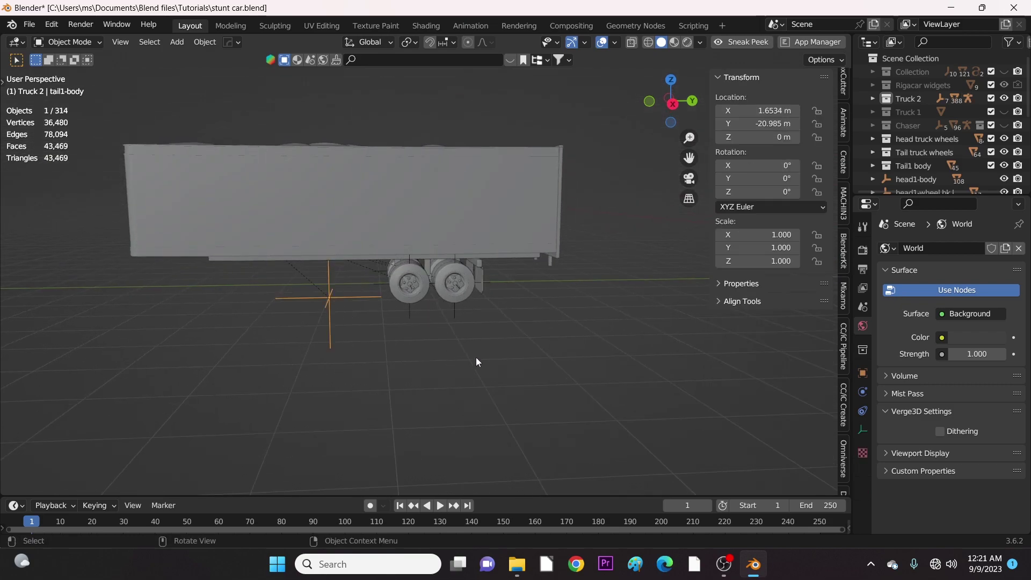
pyautogui.keyDown('shift'); pyautogui.moveTo(470, 342); pyautogui.dragTo(464, 327, button='middle'); pyautogui.keyUp('shift')
pyautogui.keyDown('shift'); pyautogui.click(446, 321); pyautogui.keyUp('shift')
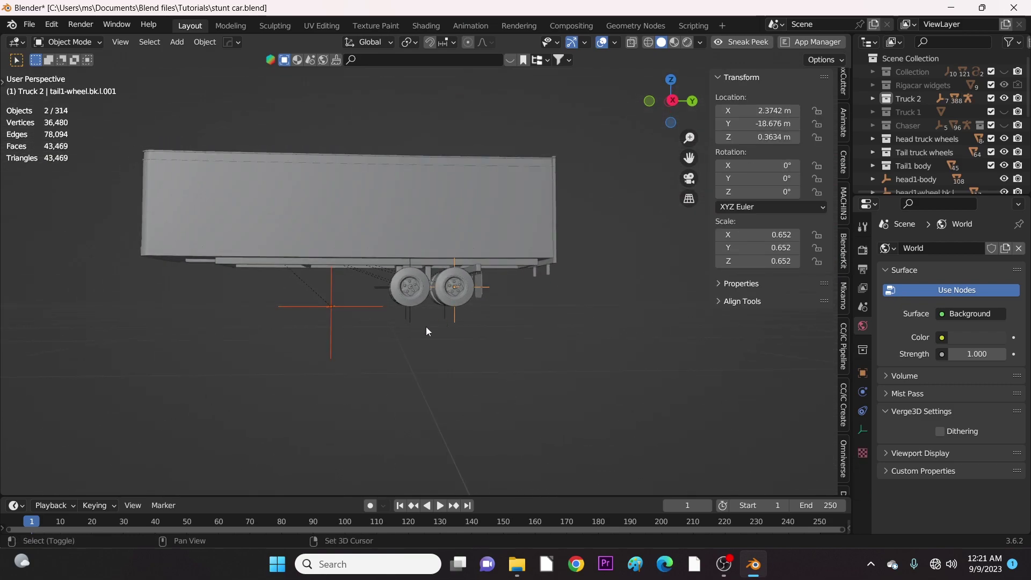
pyautogui.moveTo(408, 314); pyautogui.dragTo(483, 343)
pyautogui.moveTo(478, 354); pyautogui.dragTo(555, 372, button='middle')
pyautogui.keyDown('shift'); pyautogui.click(412, 276); pyautogui.keyUp('shift')
pyautogui.moveTo(554, 371); pyautogui.dragTo(535, 357, button='middle')
pyautogui.hotkey('shift', 'a')
pyautogui.moveTo(535, 357)
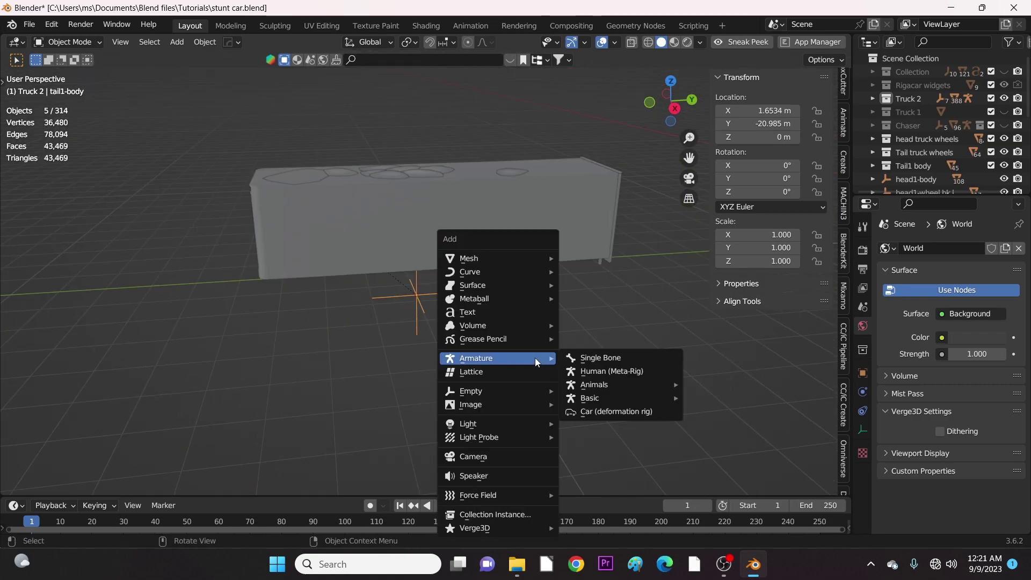
pyautogui.click(610, 412)
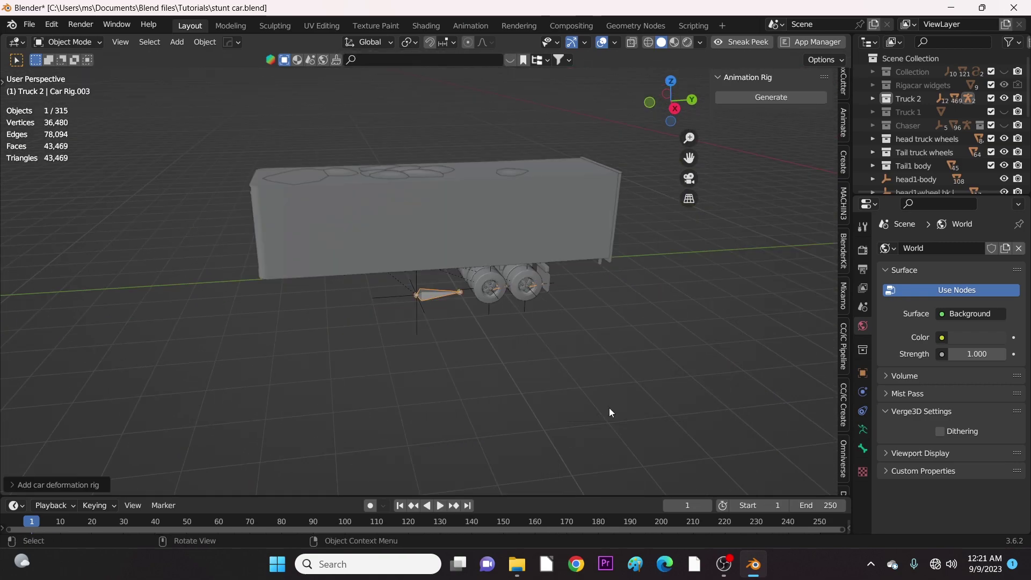
# Generate the animation rig from the trailer's car deformation rig and leave the generated rig in Object Mode.
pyautogui.moveTo(587, 402); pyautogui.dragTo(683, 250, button='middle')
pyautogui.click(768, 99)
pyautogui.moveTo(555, 364); pyautogui.dragTo(522, 333, button='middle')
pyautogui.scroll(3, 510, 307)
pyautogui.scroll(2, 508, 337)
pyautogui.click(562, 336)
pyautogui.hotkey('ctrl', 'Tab')
pyautogui.click(533, 255)
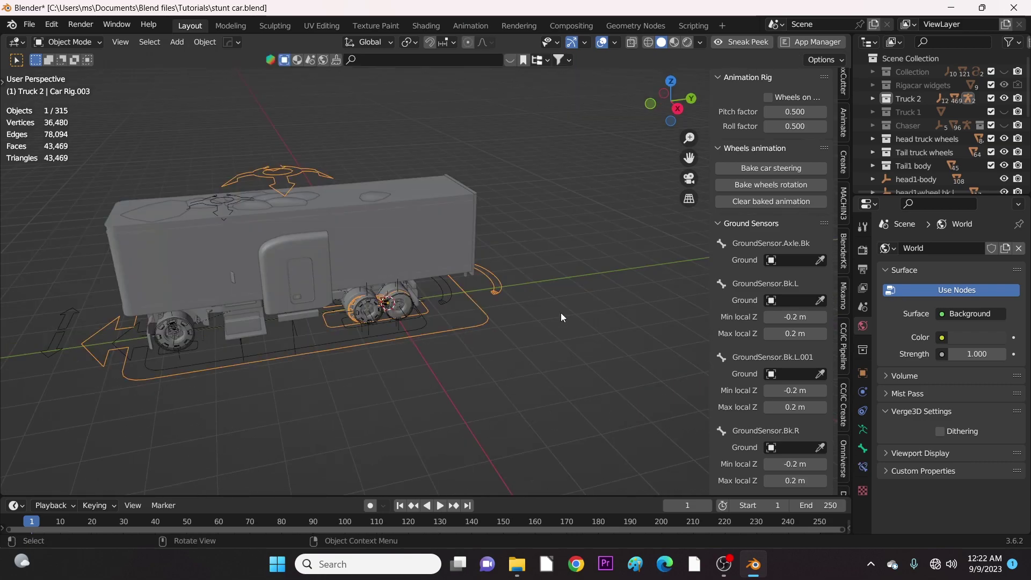
# Enable the trailer rig's "Wheels on ..." animation option and move the rig along the Y axis behind the truck head.
pyautogui.click(768, 97)
pyautogui.moveTo(510, 374); pyautogui.dragTo(433, 386, button='middle')
pyautogui.press('g')
pyautogui.press('y')
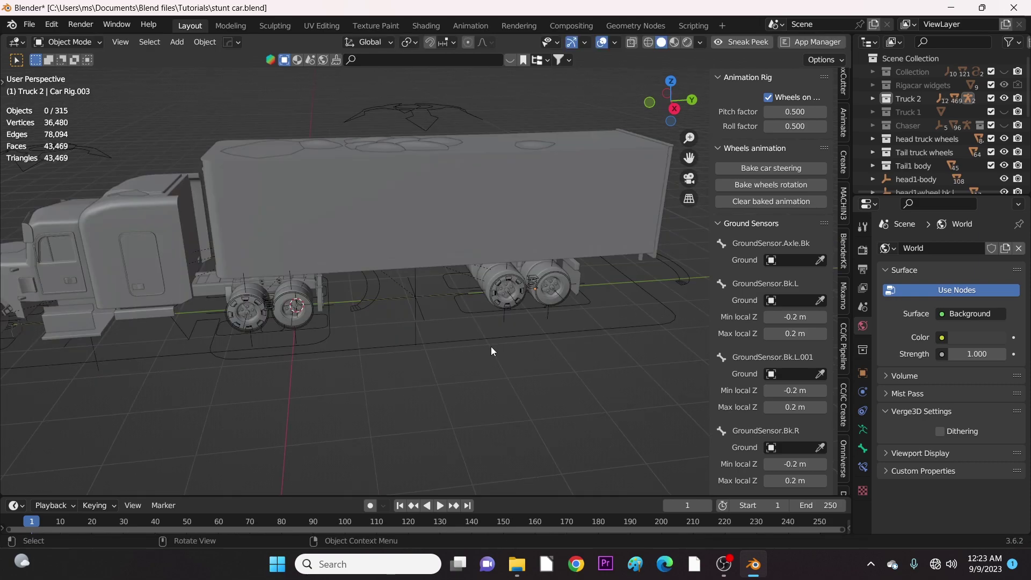
# Put the trailer rig in Pose Mode and try moving its Root control along the Y axis.
pyautogui.click(502, 341)
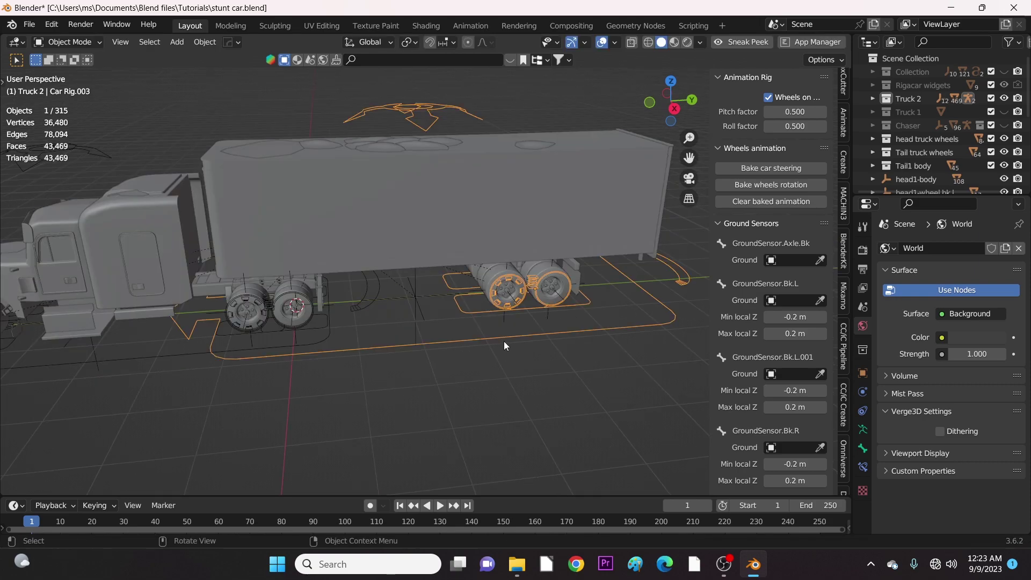
pyautogui.press('g')
pyautogui.press('y')
pyautogui.click(505, 346)
pyautogui.hotkey('ctrl', 'Tab')
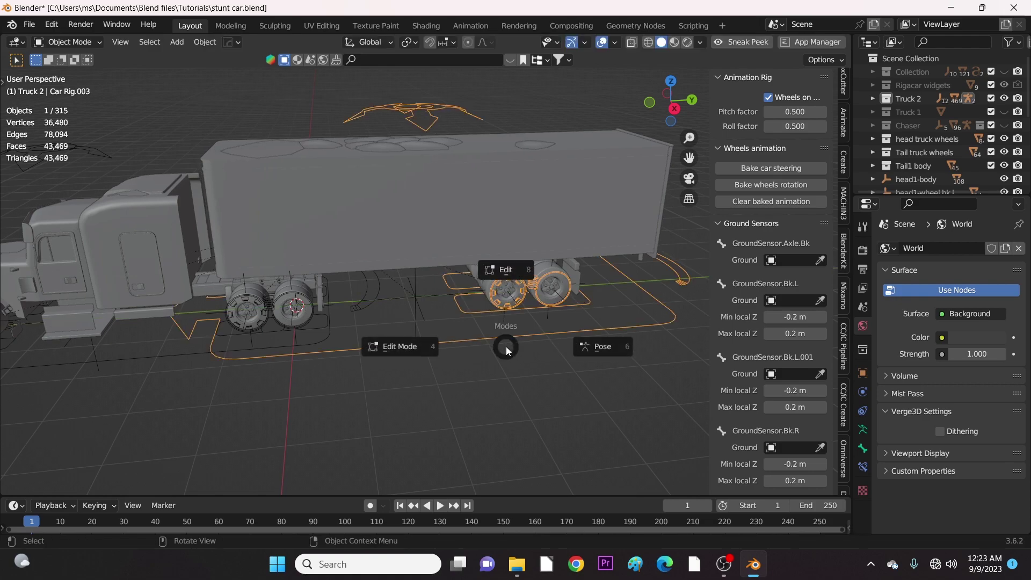
pyautogui.click(577, 346)
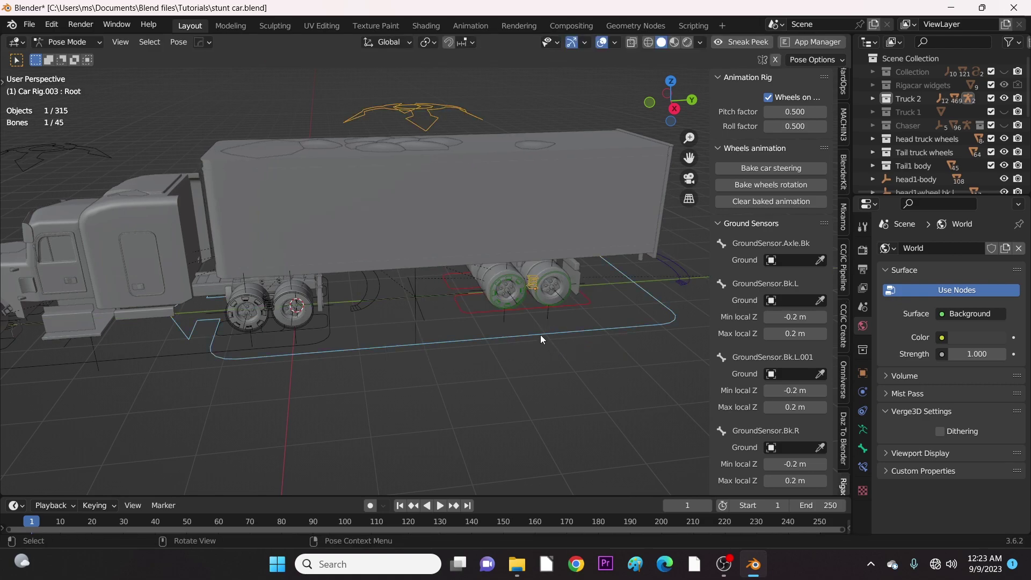
pyautogui.press('g')
pyautogui.press('y')
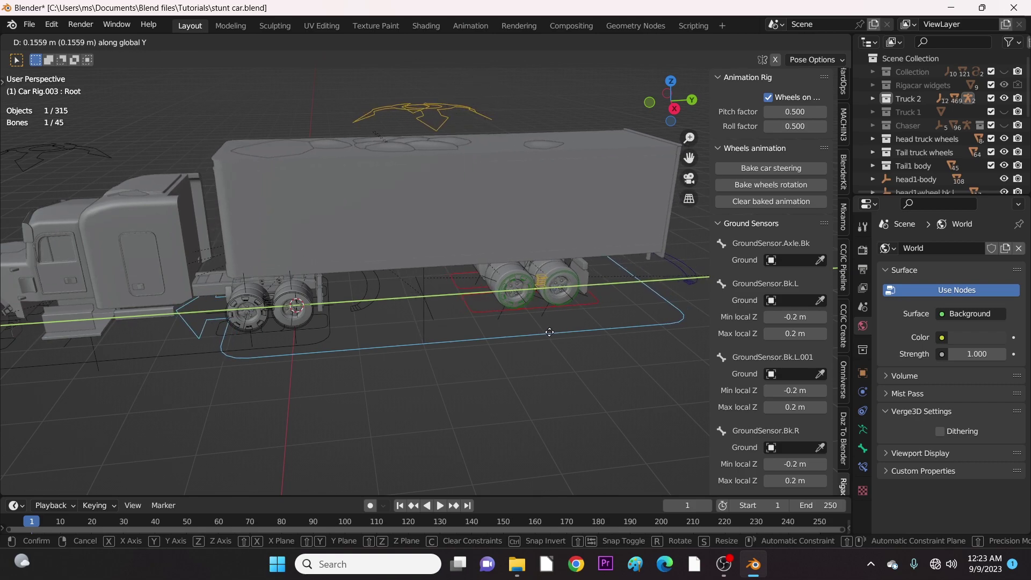
pyautogui.click(561, 360)
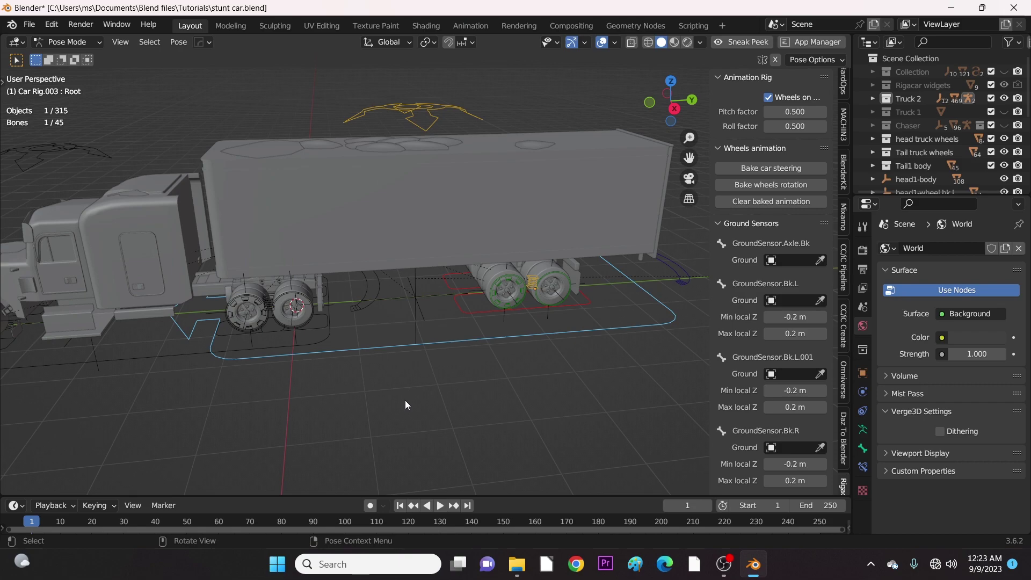
# Try moving the trailer rig's Suspension control to test the body sway, and return to Object Mode with nothing selected.
pyautogui.click(412, 125)
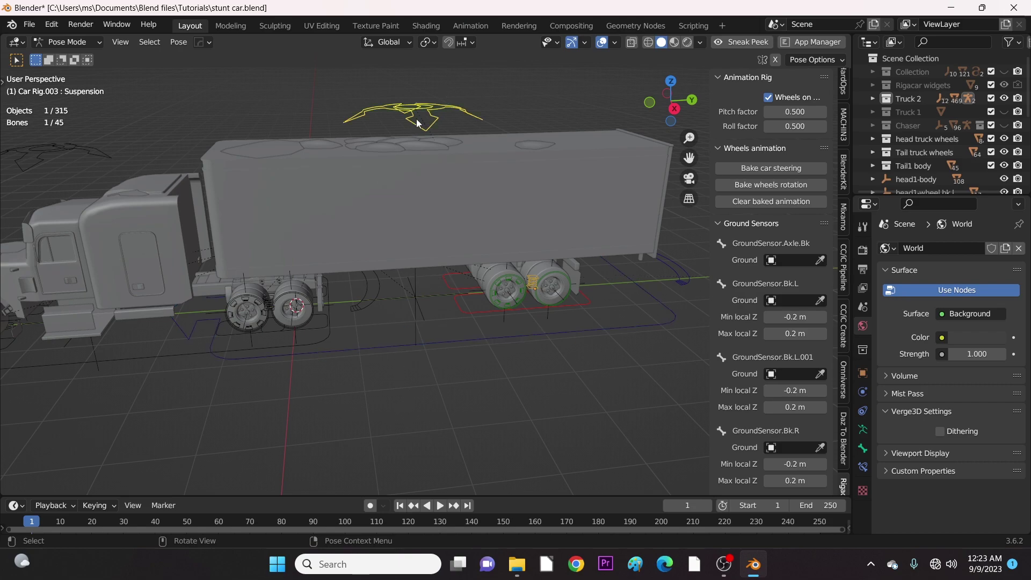
pyautogui.press('g')
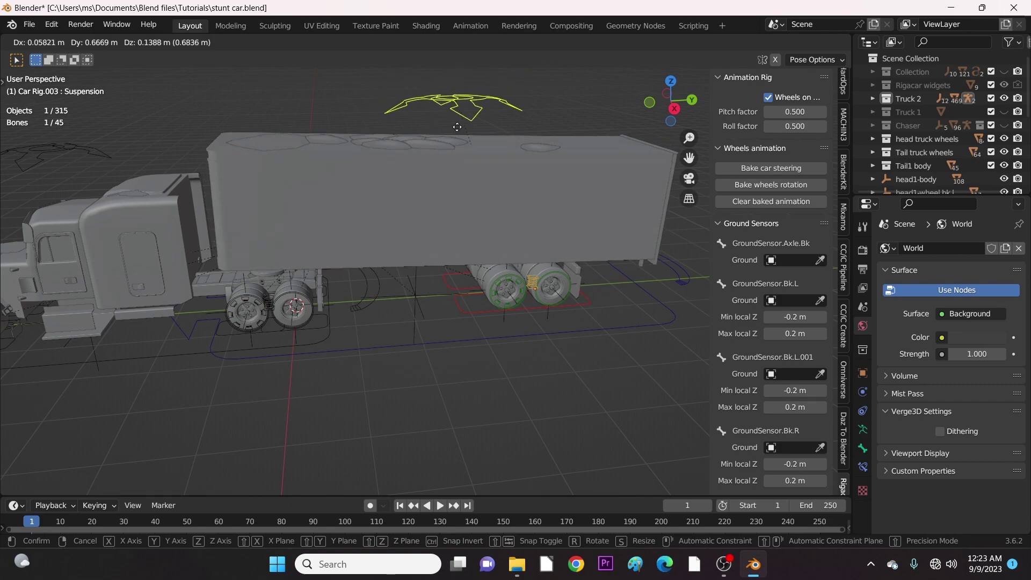
pyautogui.rightClick(461, 124)
pyautogui.hotkey('ctrl', 'Tab')
pyautogui.click(443, 370)
pyautogui.click(443, 389)
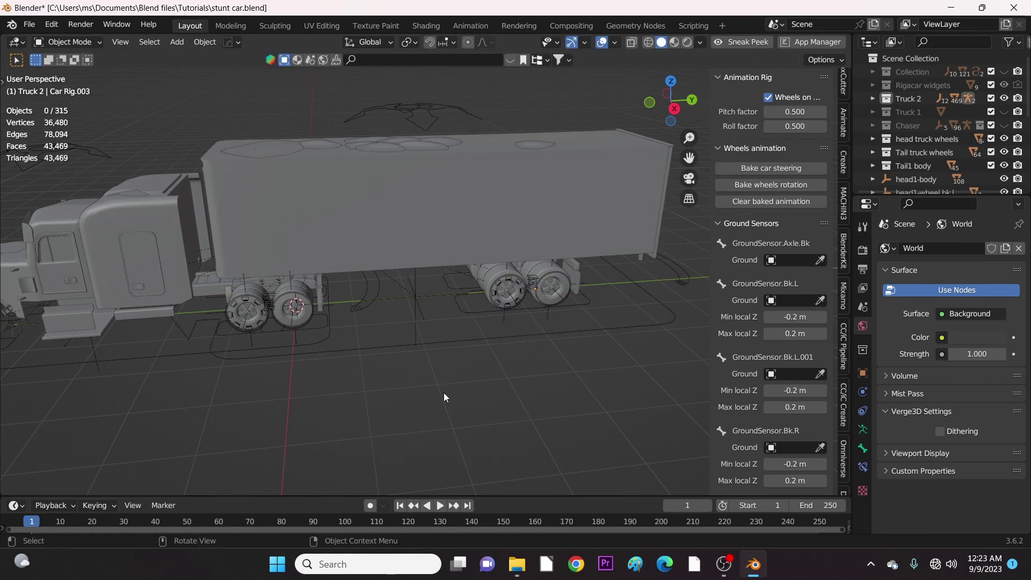
pyautogui.moveTo(359, 384); pyautogui.dragTo(424, 399, button='middle')
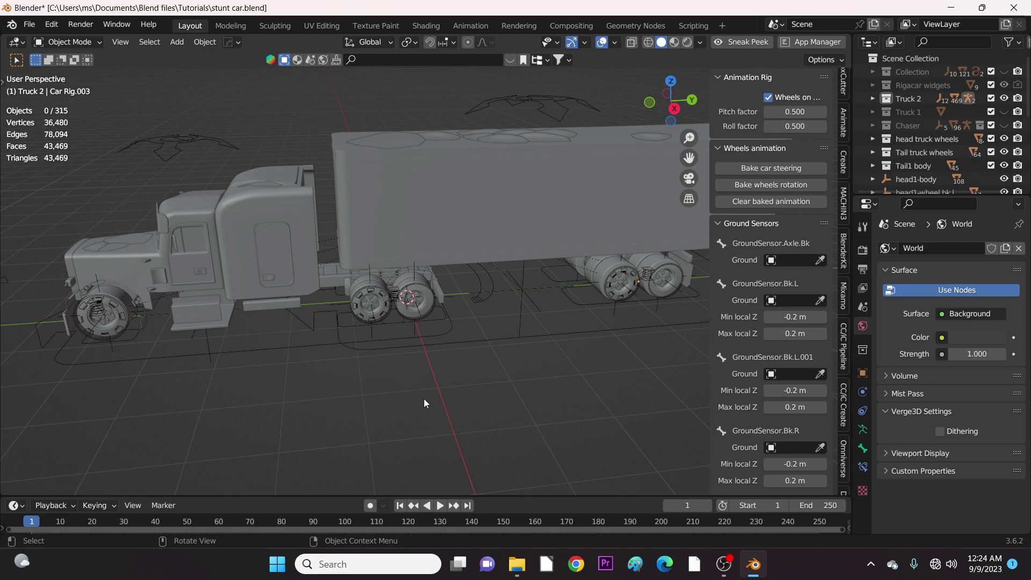
pyautogui.moveTo(380, 328); pyautogui.dragTo(479, 305, button='middle')
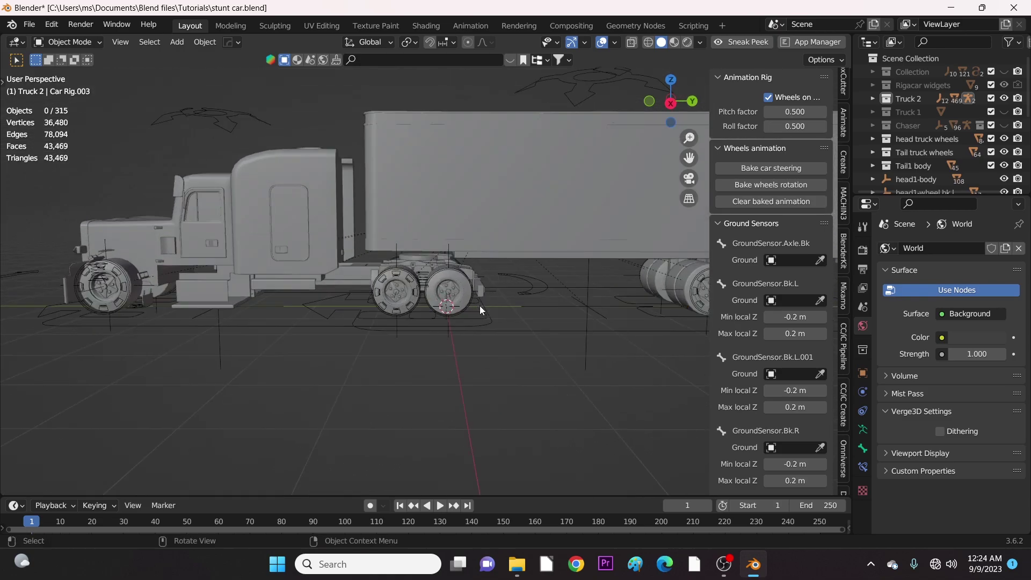
pyautogui.scroll(5, 478, 305)
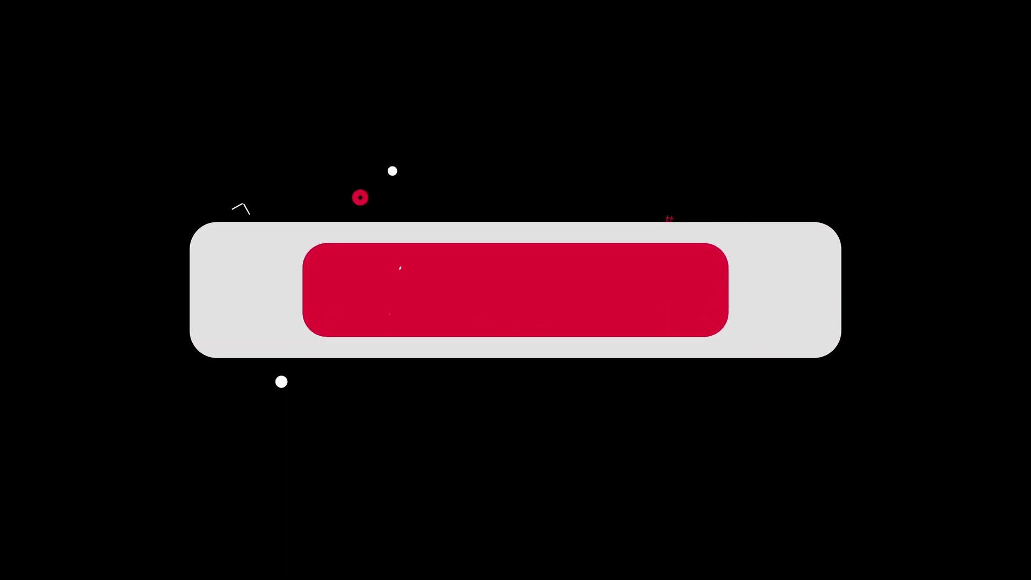